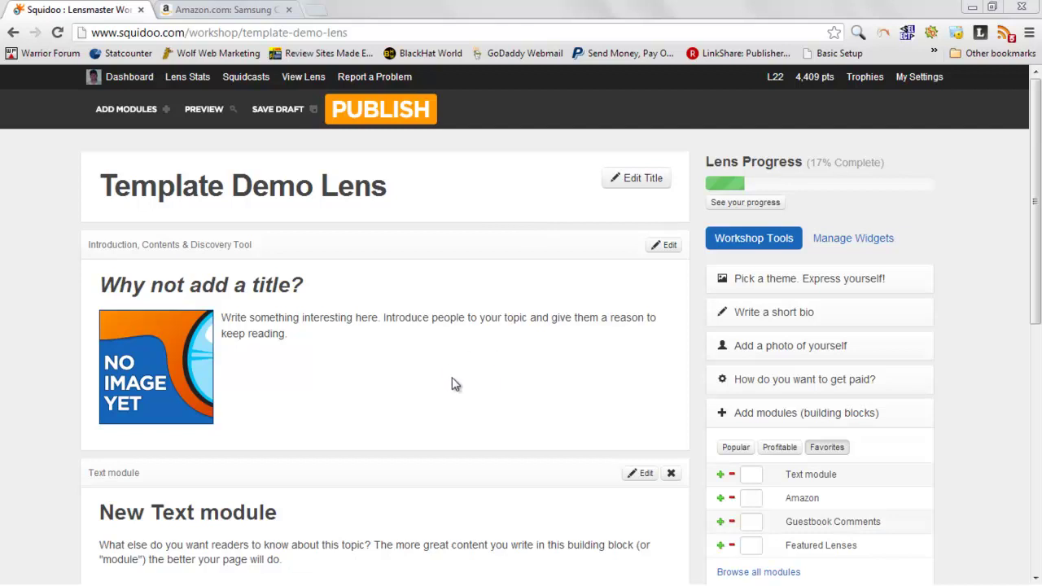
# Step: View the Template 9 example image in Picture Manager, and return to the Squidoo lens workshop
pyautogui.moveTo(1033, 369); pyautogui.dragTo(1035, 287)
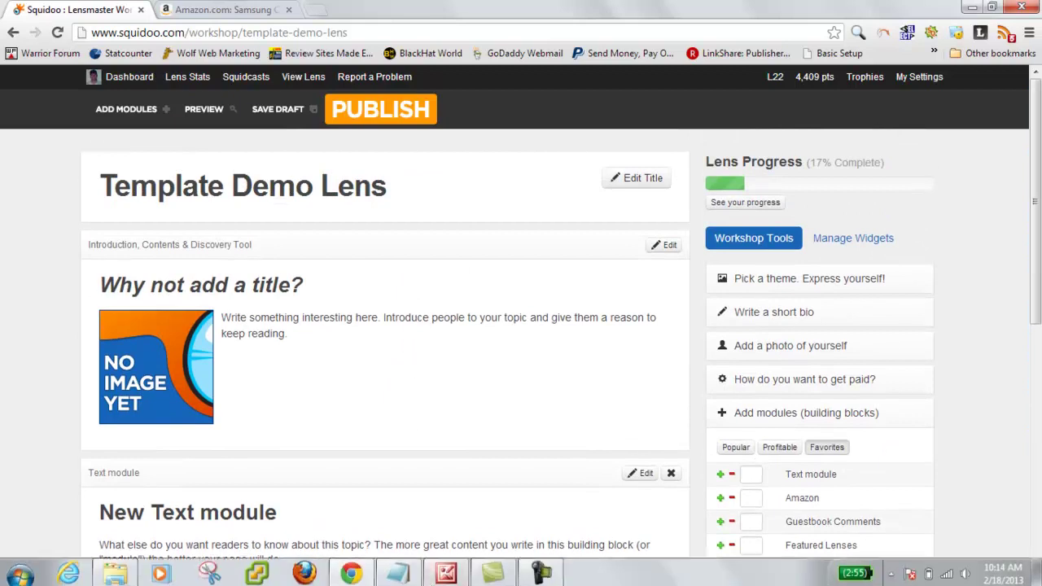
pyautogui.click(444, 574)
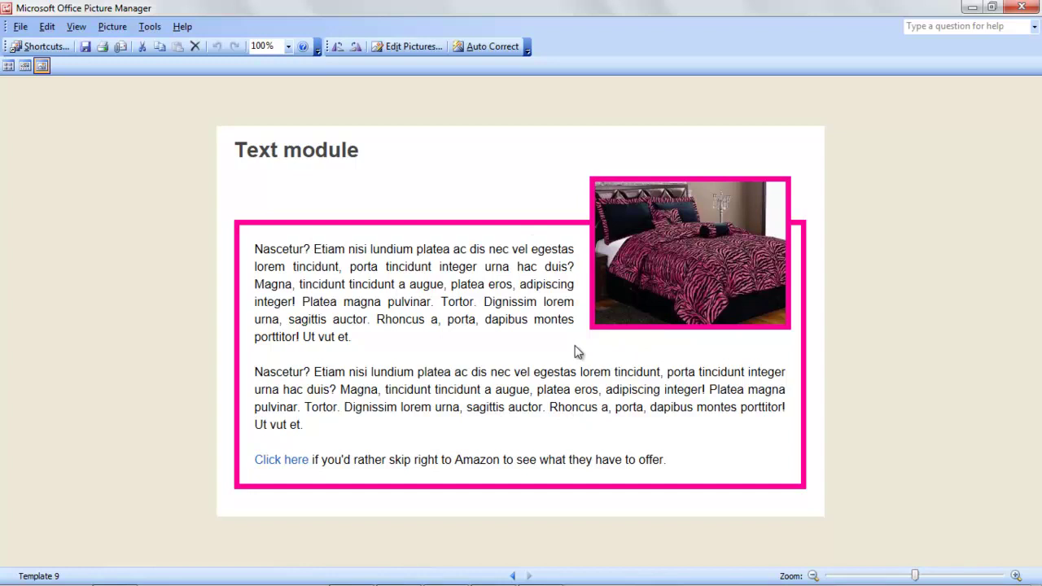
pyautogui.click(971, 7)
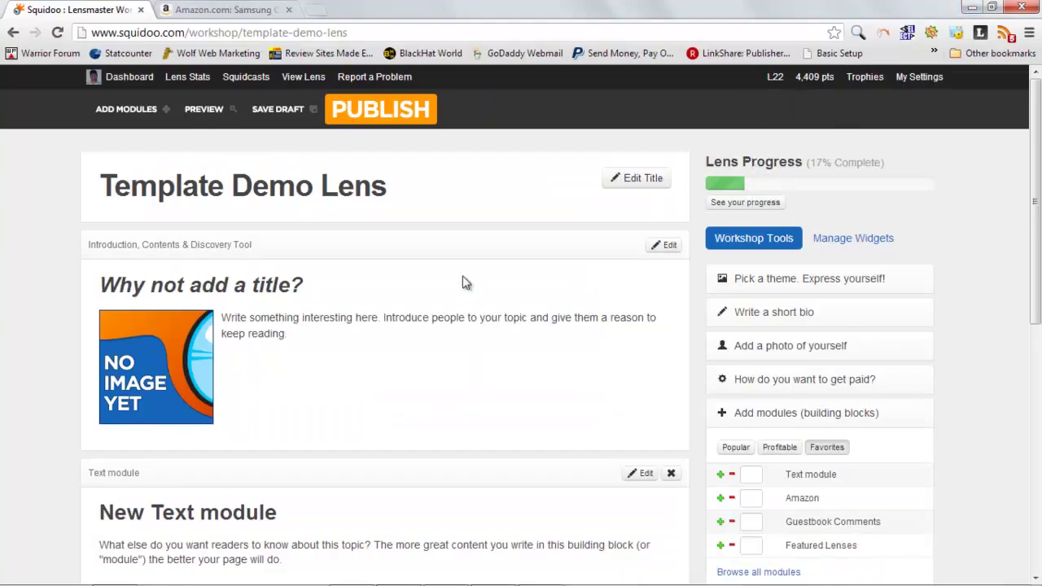
# Step: Search the web for "html colors" in a new tab, open the W3Schools HTML Colors page, and return to the Squidoo workshop
pyautogui.click(316, 9)
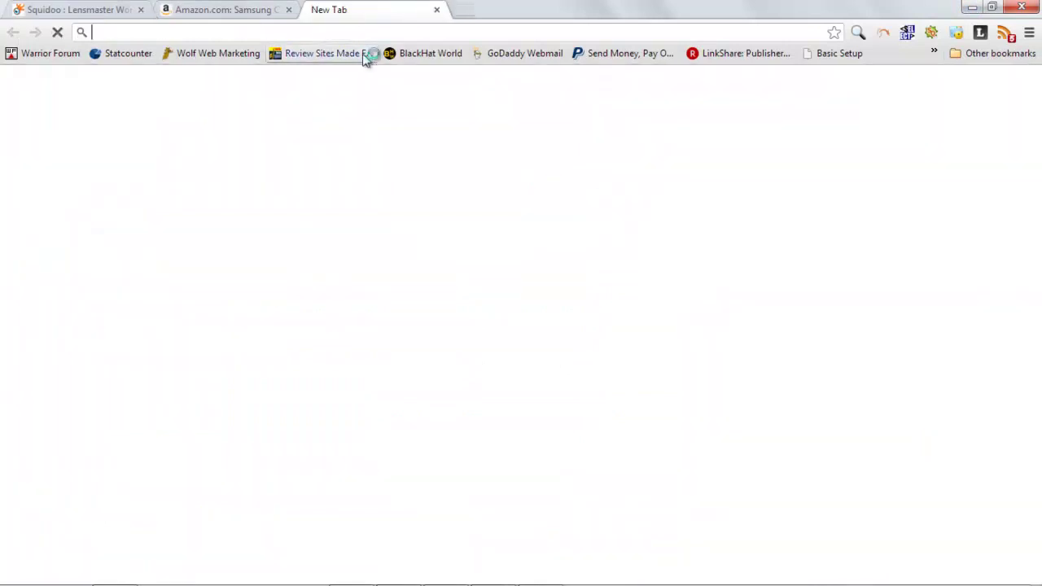
pyautogui.write('html')
pyautogui.press('Return')
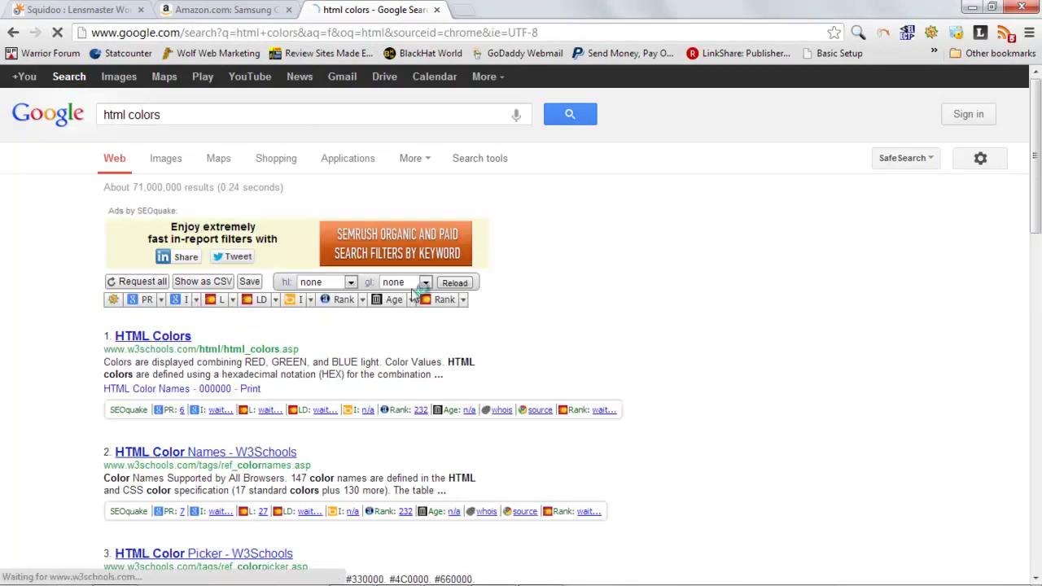
pyautogui.click(189, 336)
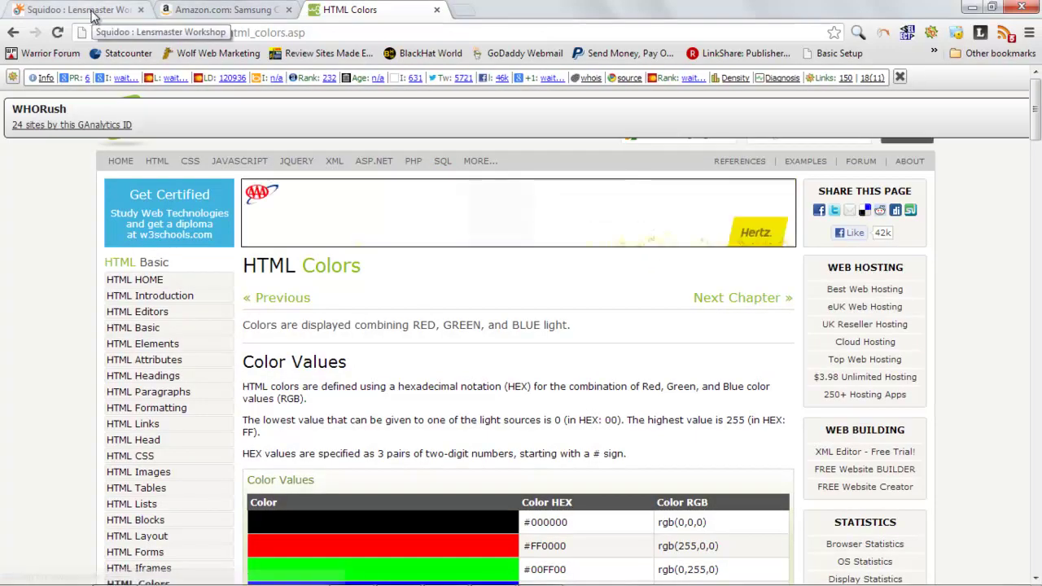
pyautogui.click(92, 14)
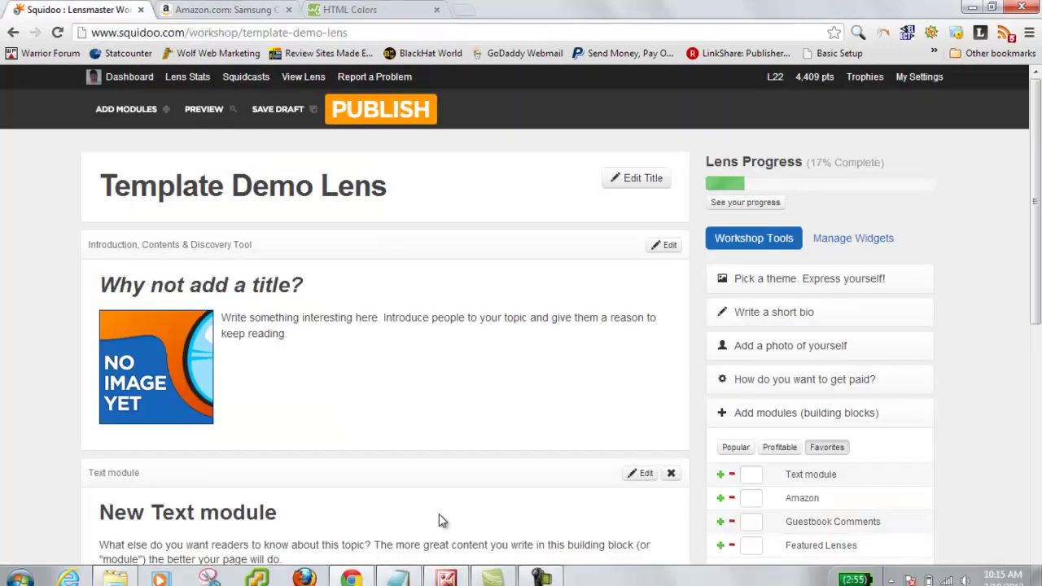
# Step: Bring up Template-9 in Notepad and look through the template images and text files in the Squidoo Template Screenshots folder
pyautogui.click(399, 574)
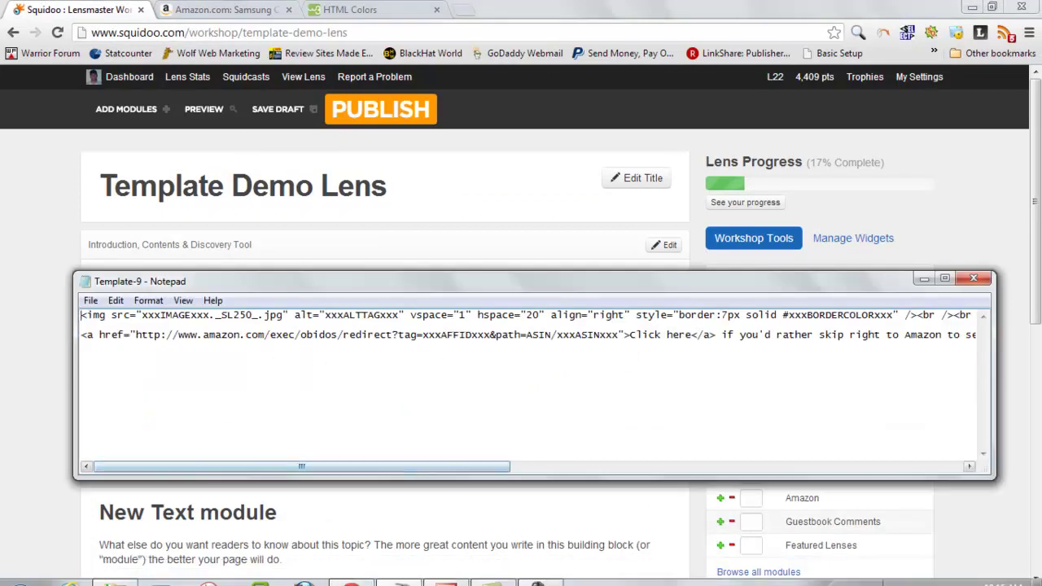
pyautogui.click(120, 577)
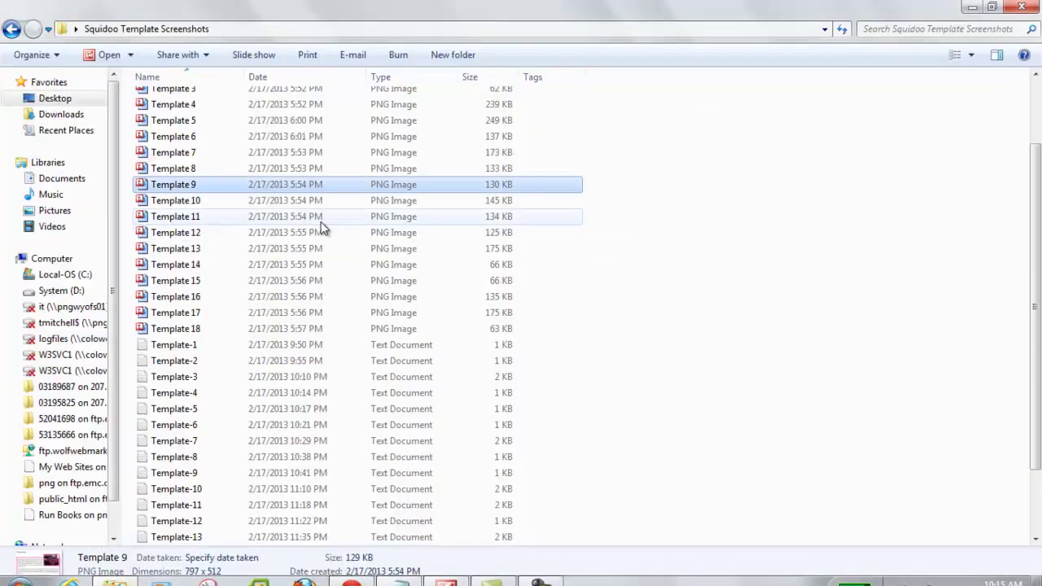
pyautogui.scroll(2, 217, 337)
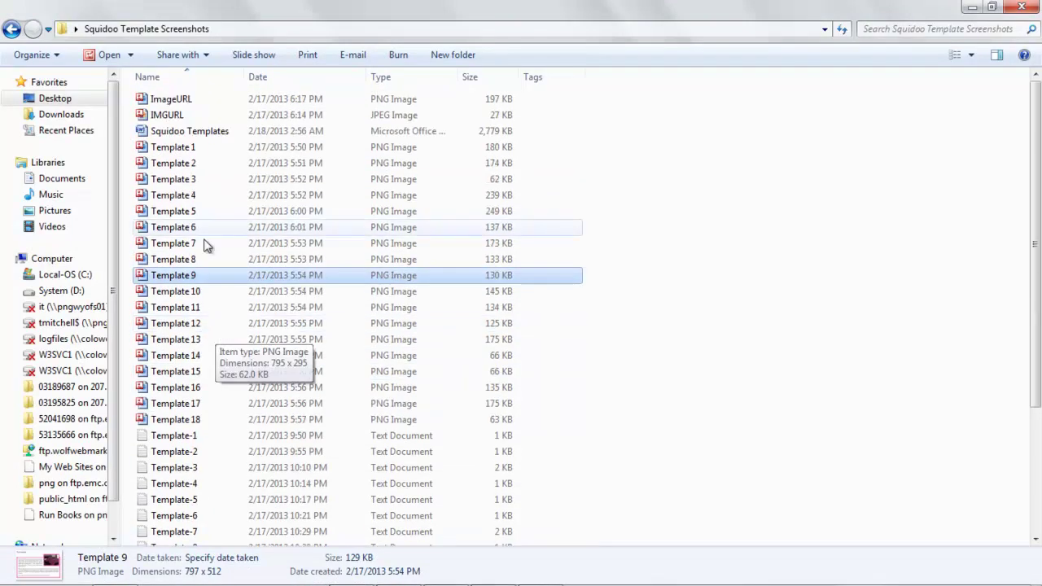
pyautogui.scroll(-2, 220, 295)
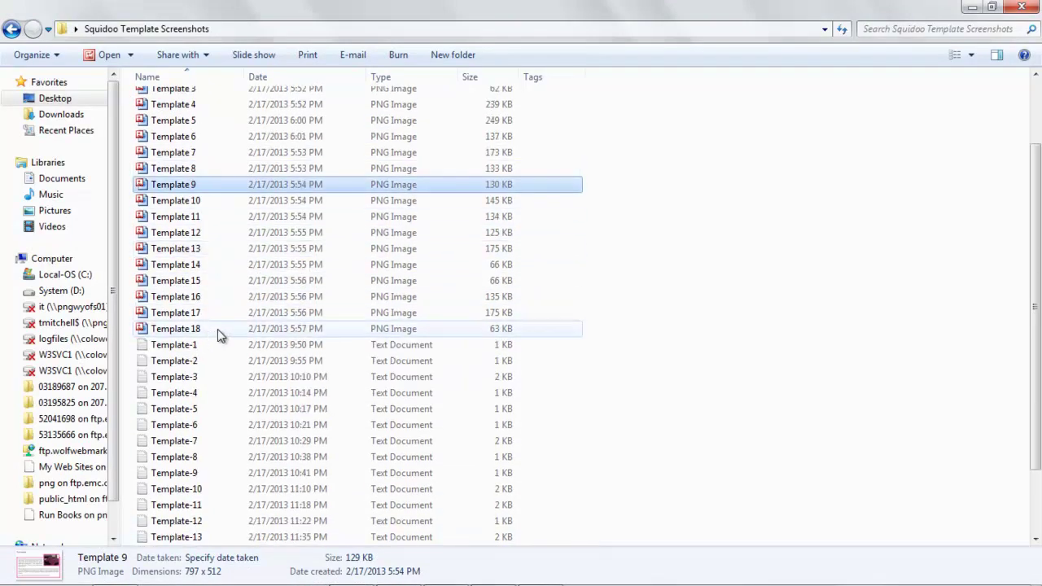
pyautogui.scroll(-1, 257, 298)
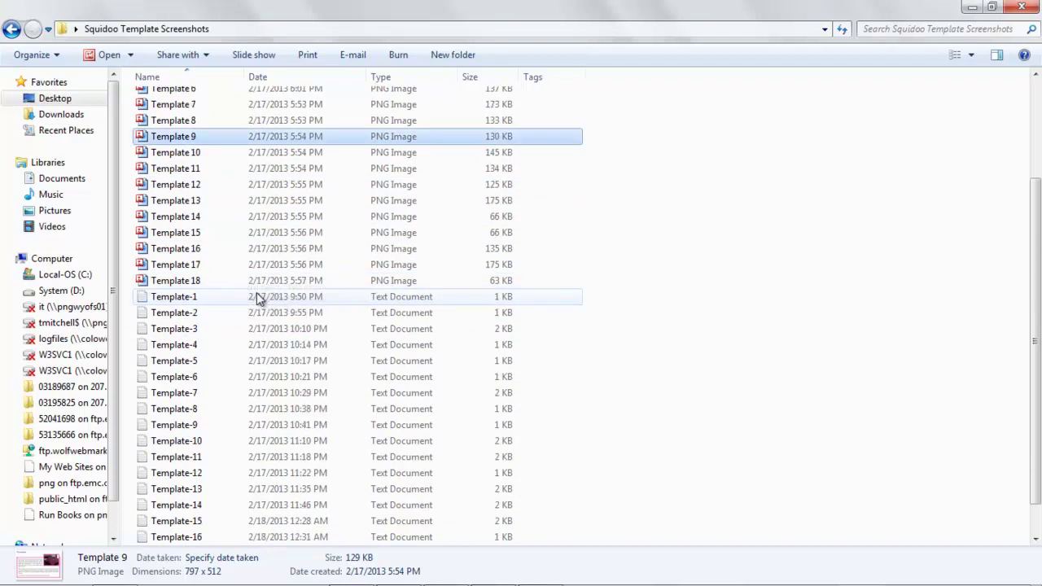
pyautogui.scroll(-1, 204, 304)
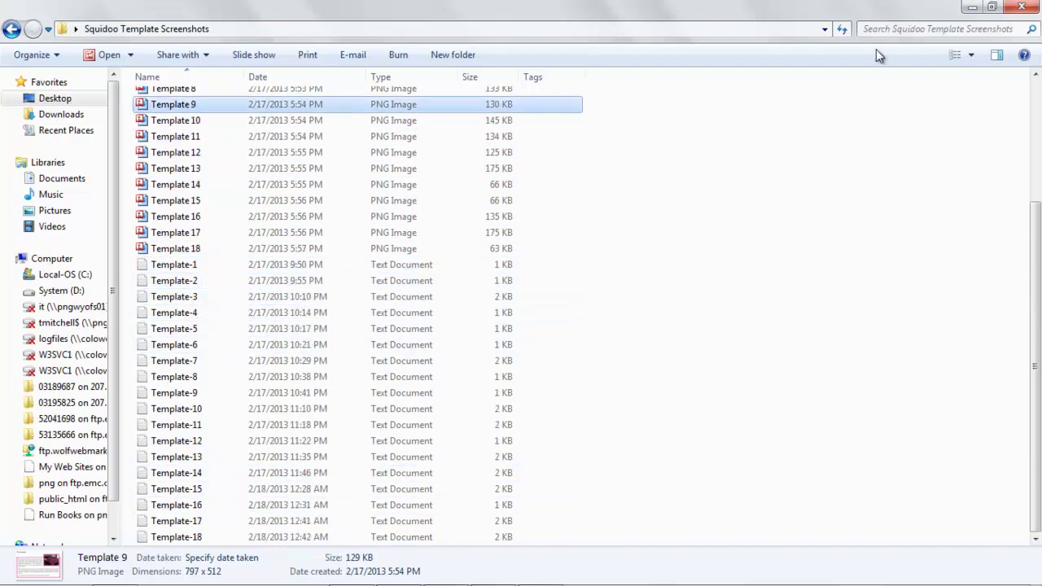
pyautogui.click(972, 6)
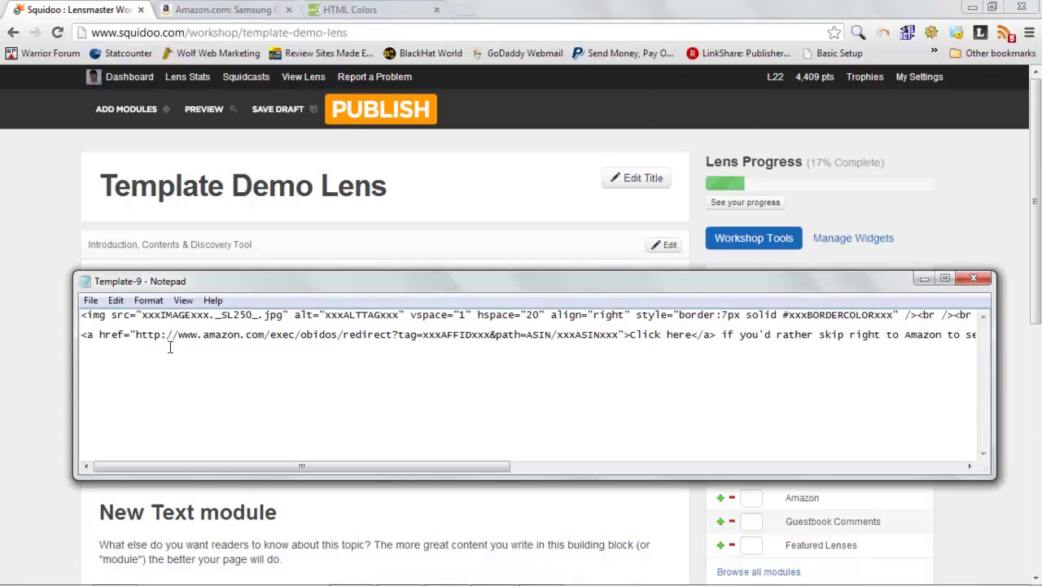
pyautogui.click(117, 301)
pyautogui.click(151, 487)
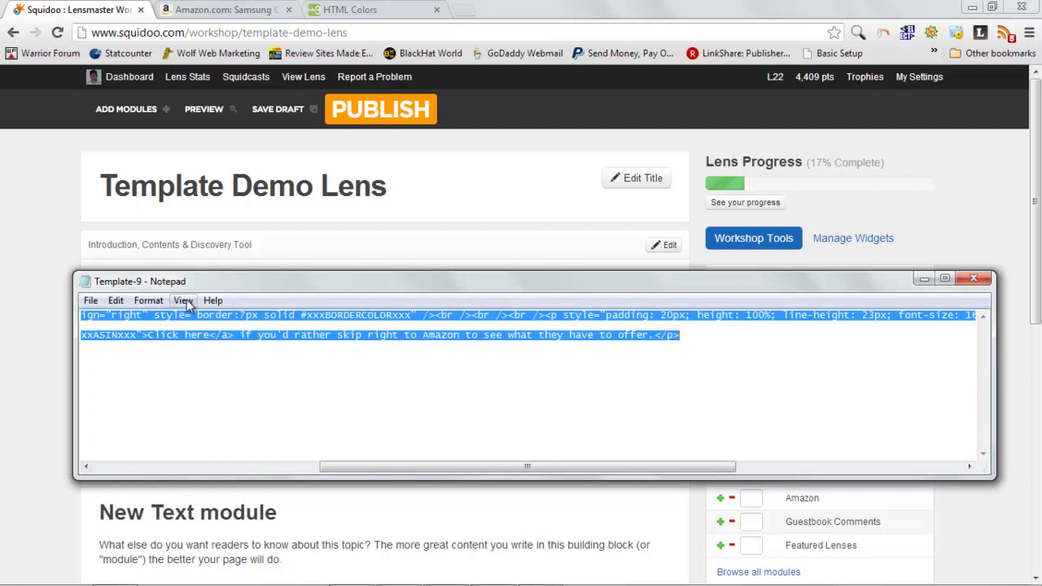
pyautogui.click(149, 301)
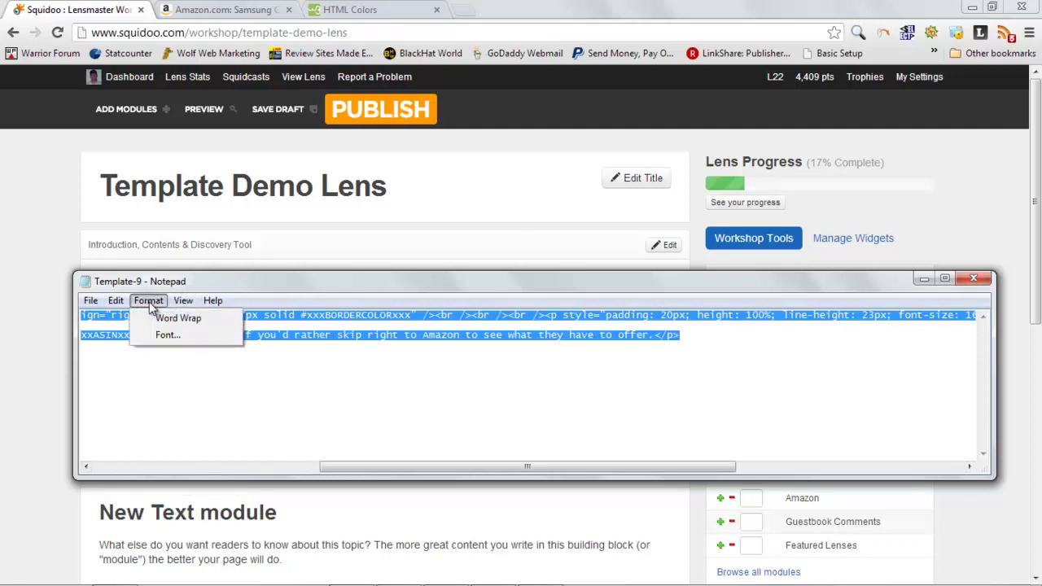
pyautogui.click(159, 318)
pyautogui.click(149, 300)
pyautogui.click(159, 318)
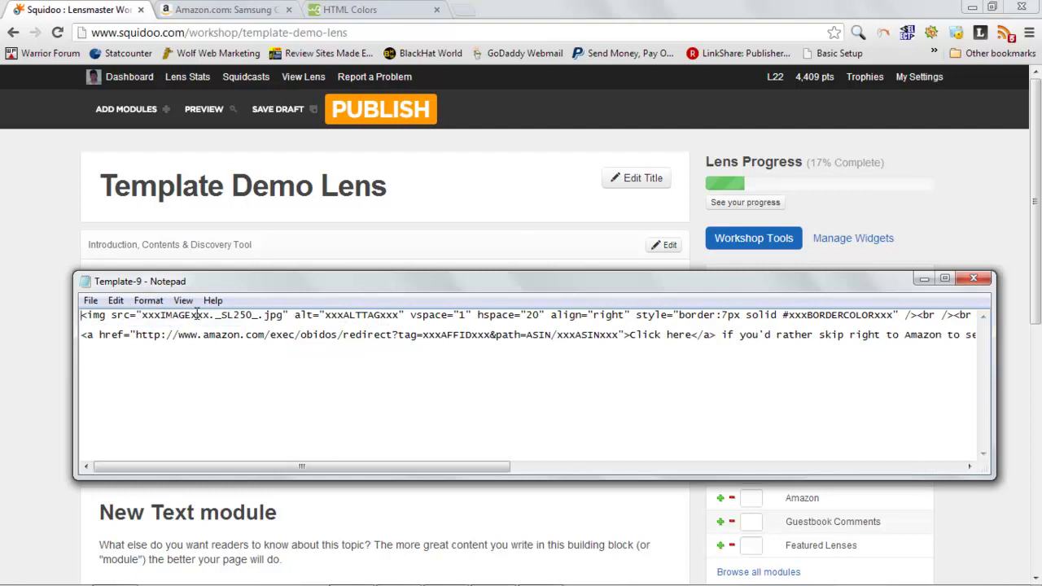
# Step: Copy the entire Template-9 code from Notepad and minimize the Notepad window
pyautogui.rightClick(287, 343)
pyautogui.click(338, 445)
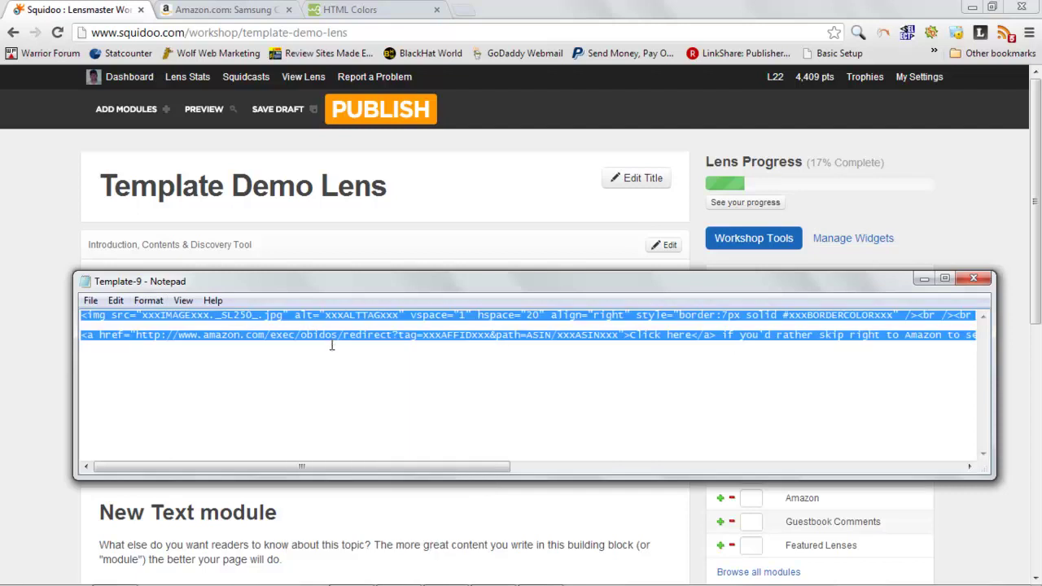
pyautogui.rightClick(334, 341)
pyautogui.click(386, 395)
pyautogui.click(926, 281)
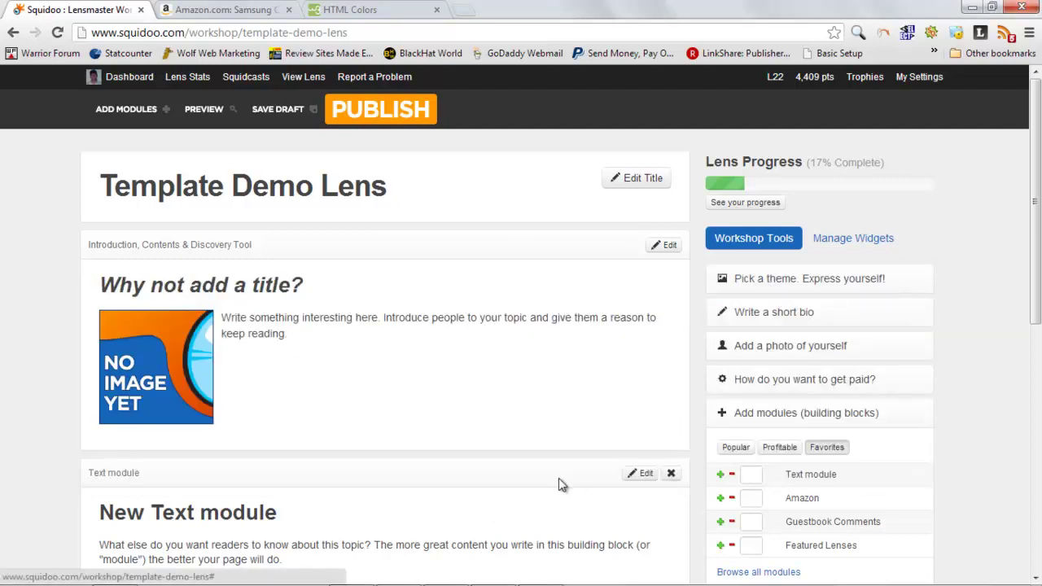
# Step: Open the first New Text module for editing and paste the Template-9 code into its text area
pyautogui.scroll(-1, 647, 396)
pyautogui.click(644, 330)
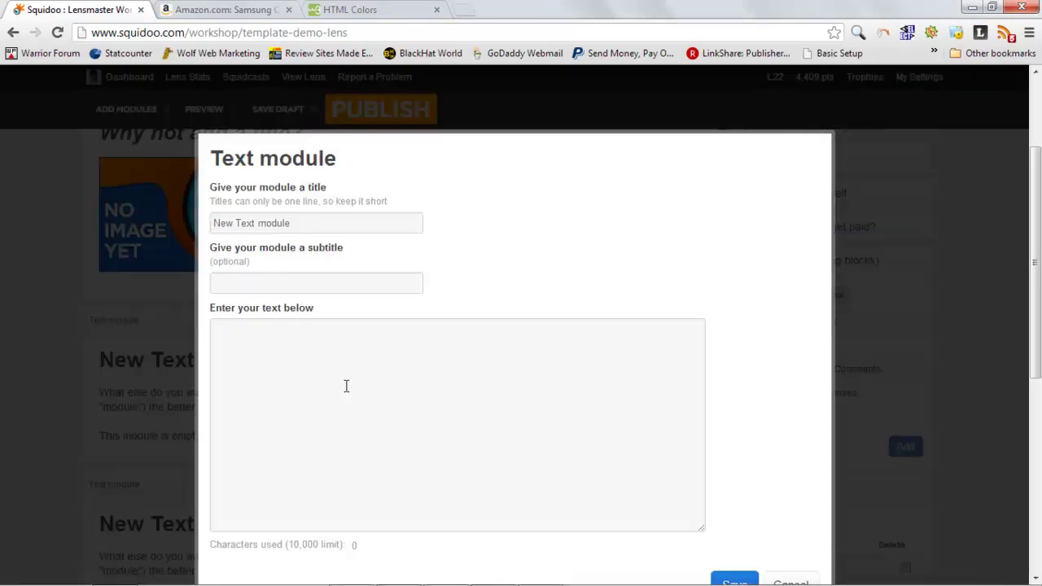
pyautogui.rightClick(333, 380)
pyautogui.click(405, 460)
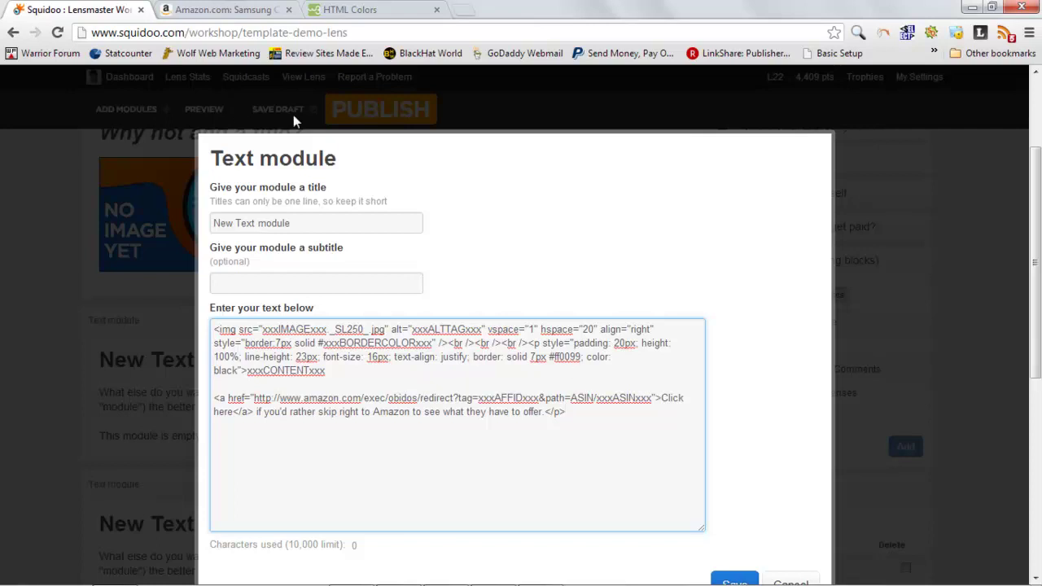
# Step: Switch to the Amazon page and copy the image URL of the Samsung Chromebook's enlarged main product photo
pyautogui.click(228, 12)
pyautogui.moveTo(150, 327)
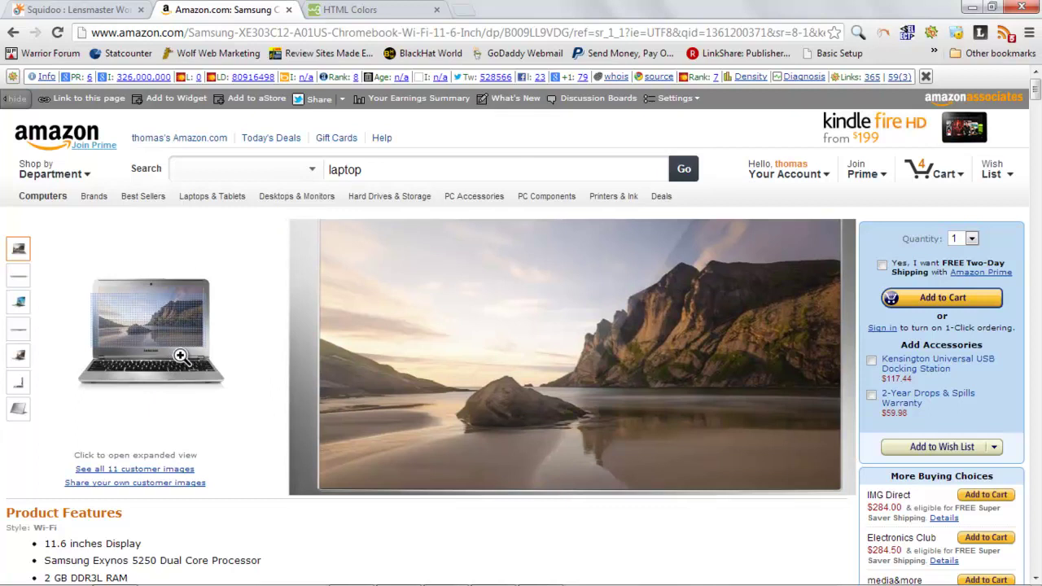
pyautogui.click(172, 349)
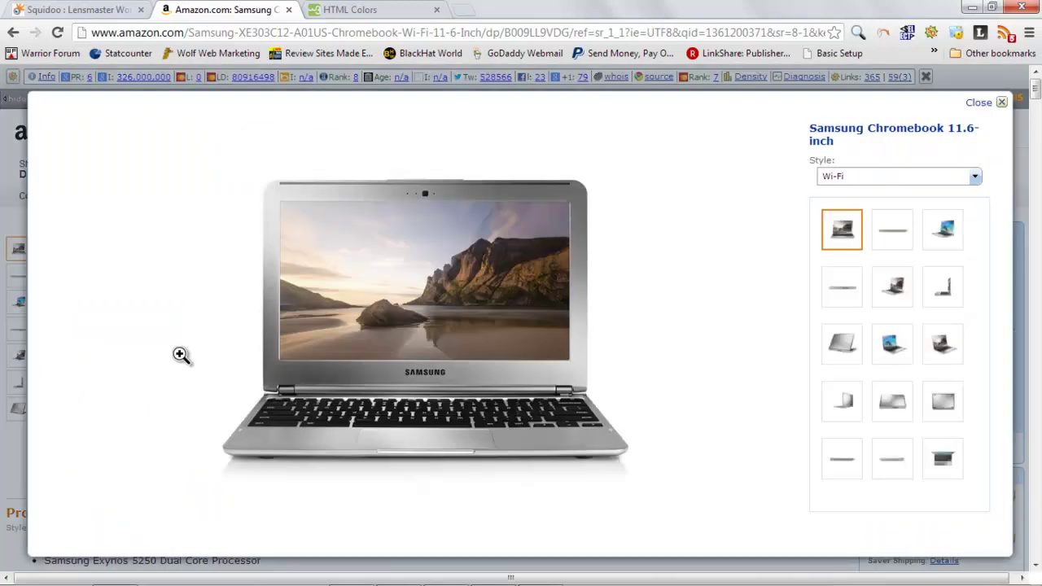
pyautogui.rightClick(394, 277)
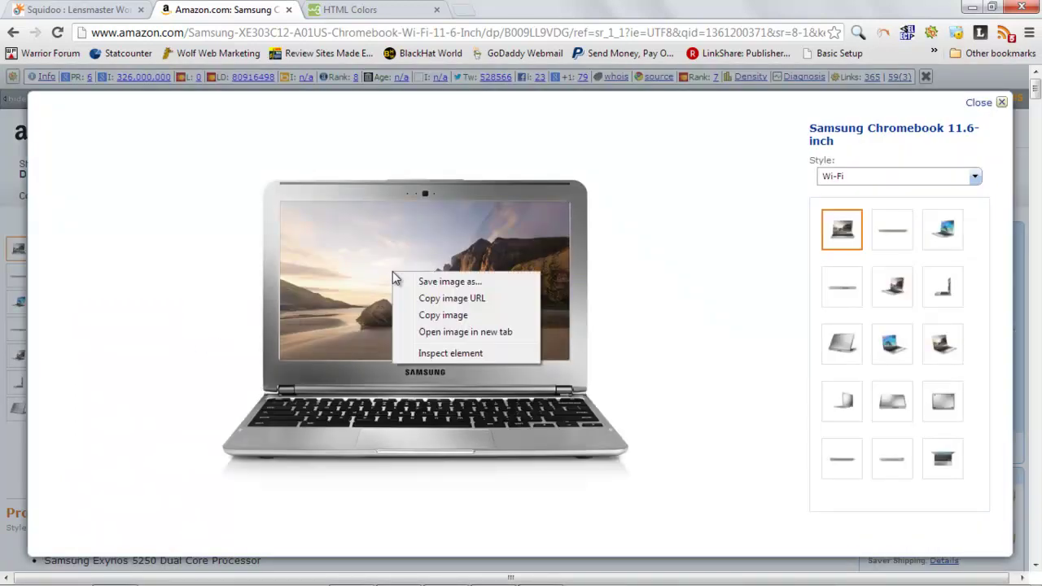
pyautogui.click(453, 299)
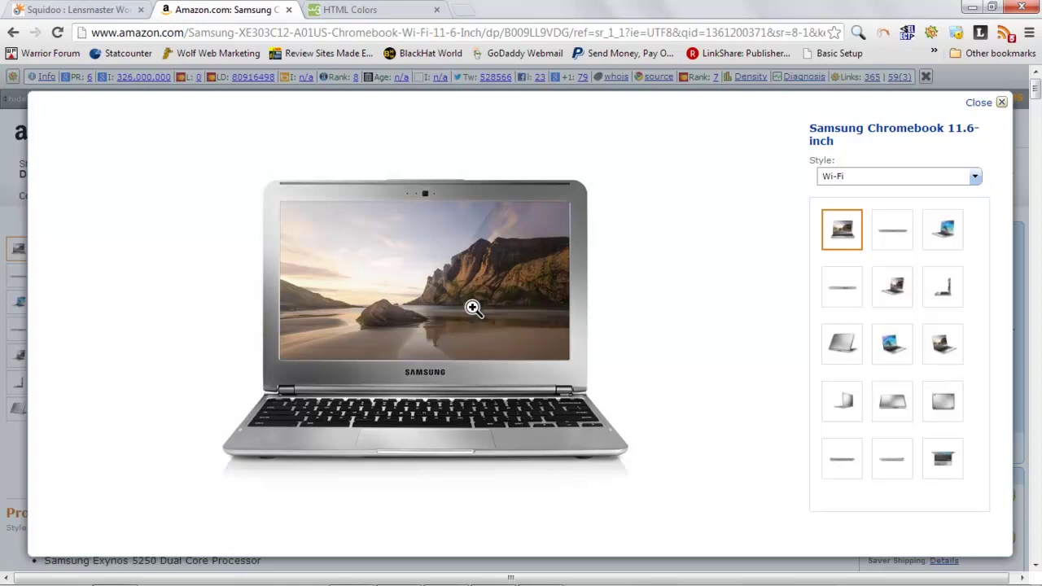
# Step: Paste the image URL below the template code in the Squidoo text module and compare its ._SL1500_.jpg ending with the template's ._SL250_.jpg
pyautogui.click(89, 15)
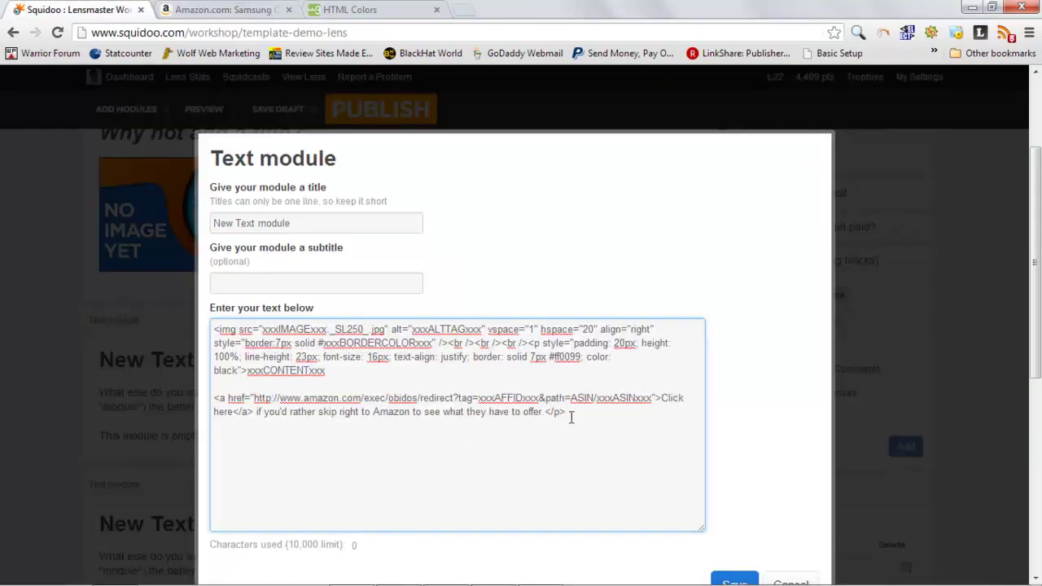
pyautogui.rightClick(554, 453)
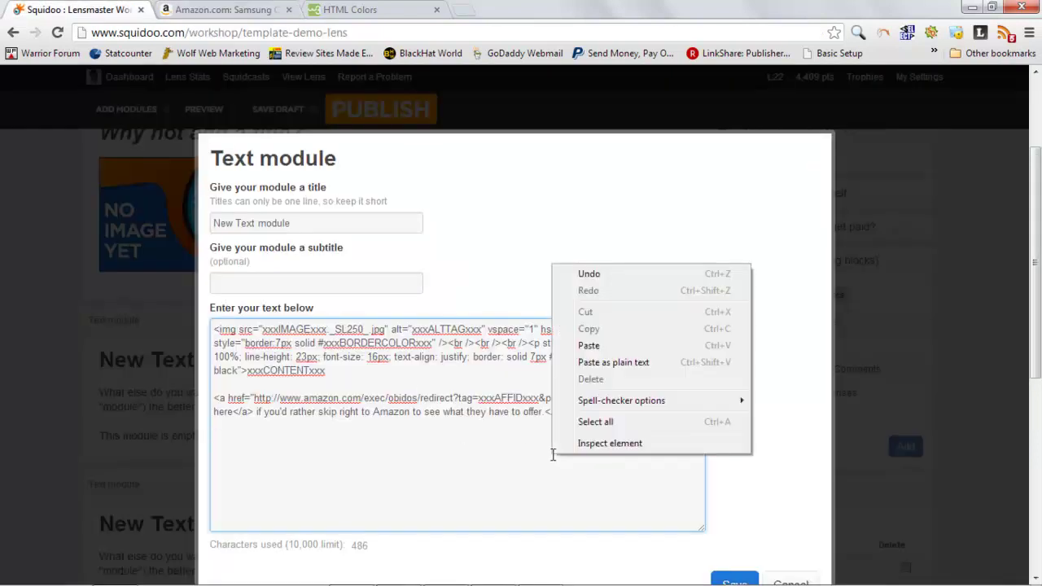
pyautogui.click(605, 351)
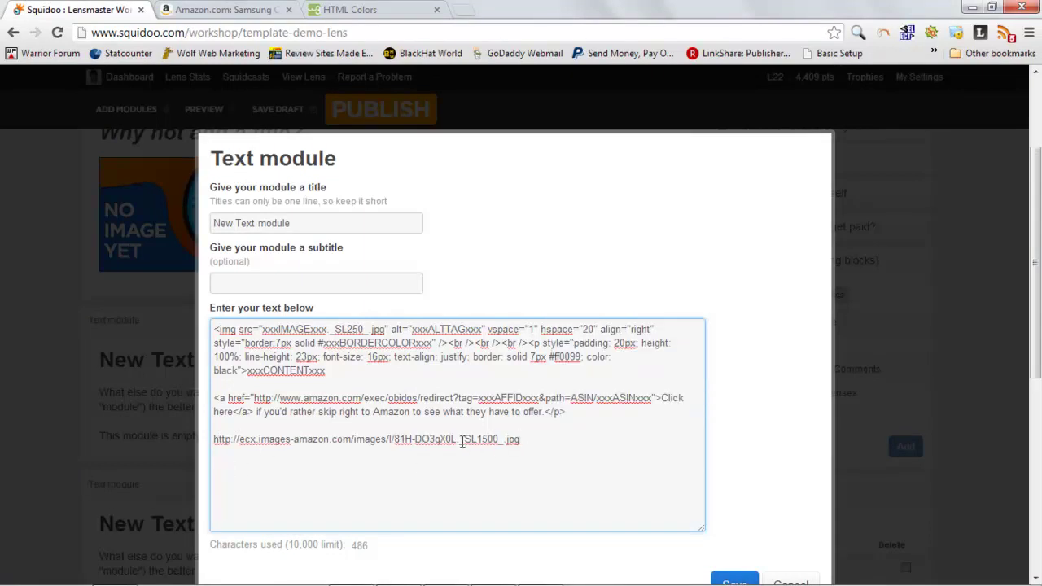
pyautogui.moveTo(460, 440); pyautogui.dragTo(519, 442)
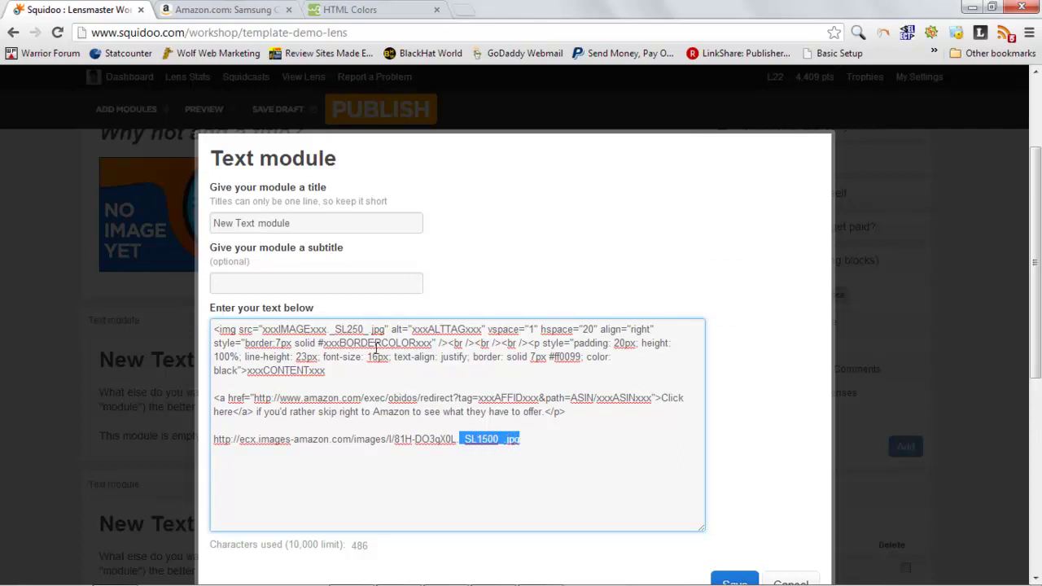
pyautogui.moveTo(329, 330); pyautogui.dragTo(383, 333)
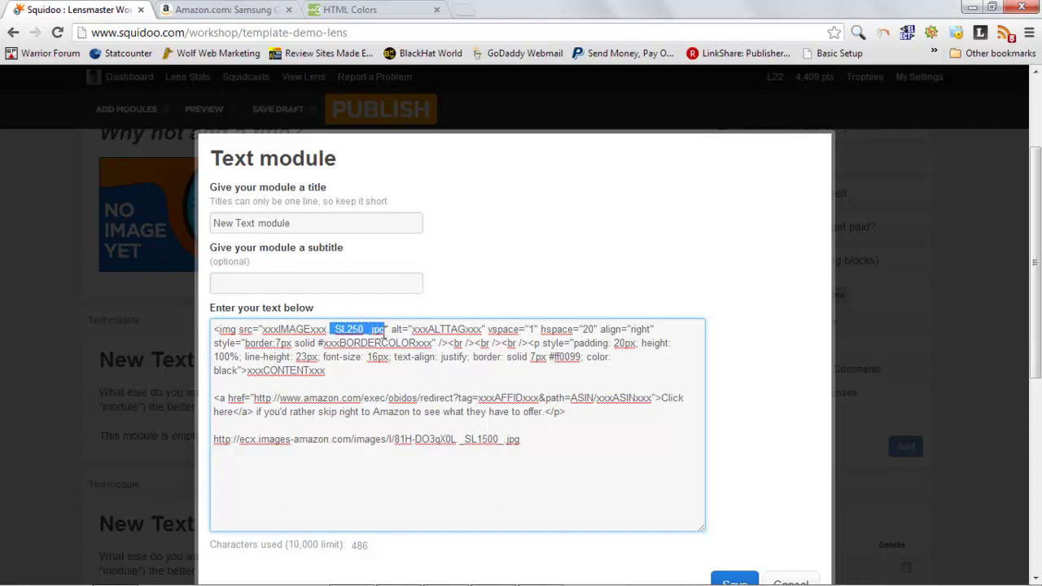
# Step: Move the image URL without its ._SL1500_.jpg ending into the xxxIMAGExxx placeholder and remove the leftover ending below the code
pyautogui.click(241, 452)
pyautogui.moveTo(215, 441); pyautogui.dragTo(456, 440)
pyautogui.rightClick(421, 441)
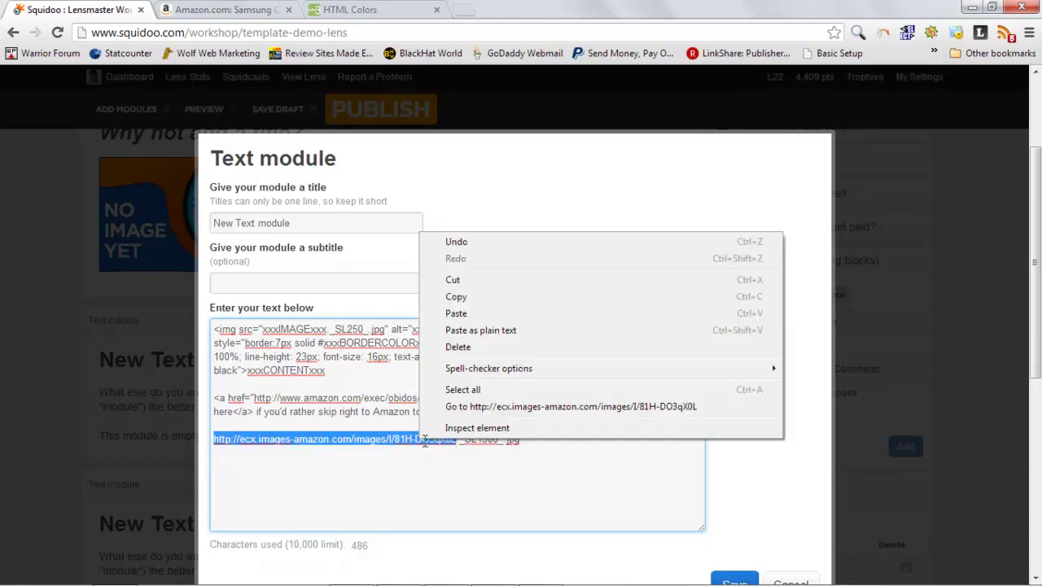
pyautogui.click(465, 280)
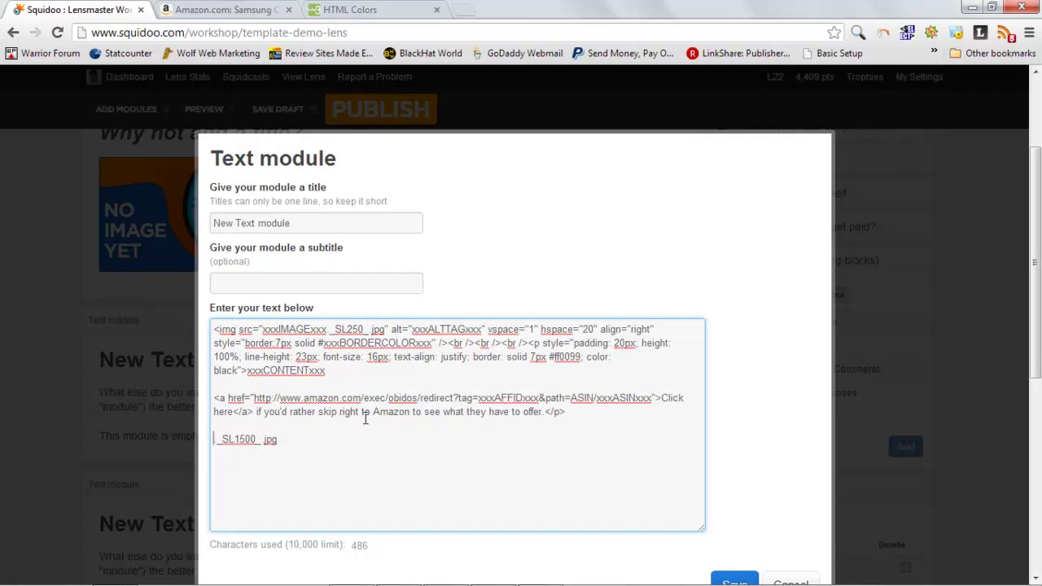
pyautogui.doubleClick(289, 331)
pyautogui.rightClick(290, 331)
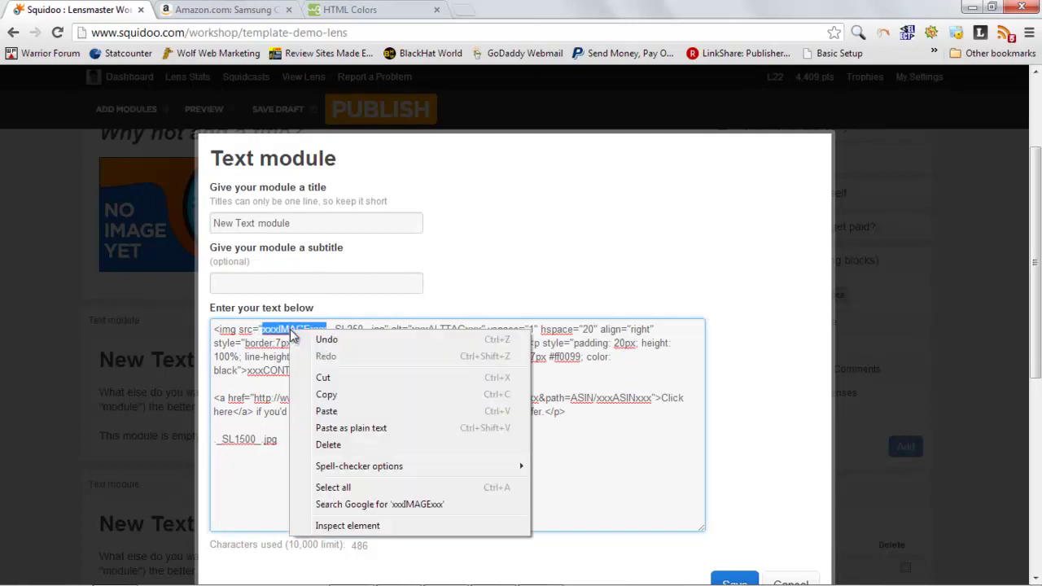
pyautogui.click(348, 411)
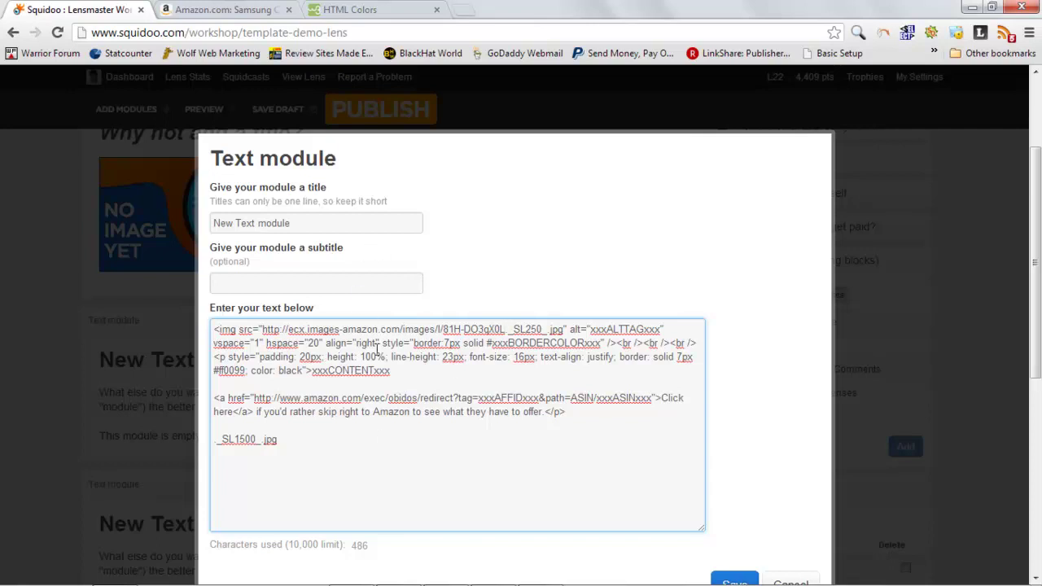
pyautogui.moveTo(281, 441); pyautogui.dragTo(173, 451)
pyautogui.hotkey('ctrl', 'x')
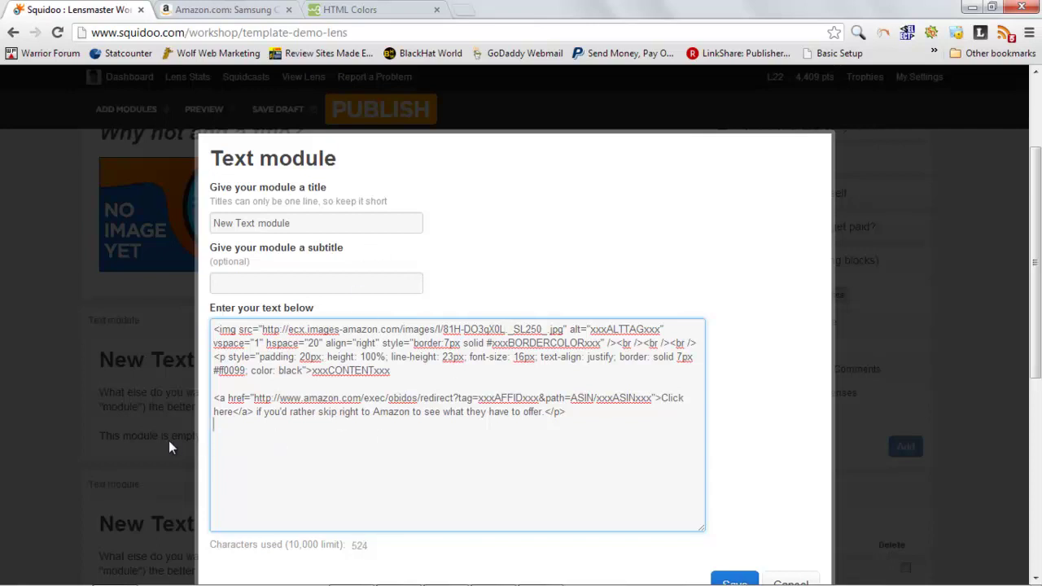
# Step: Remove the empty lines below the template code and copy the product name "Samsung Chromebook" from the Amazon product page
pyautogui.press('BackSpace')
pyautogui.press('BackSpace')
pyautogui.click(218, 9)
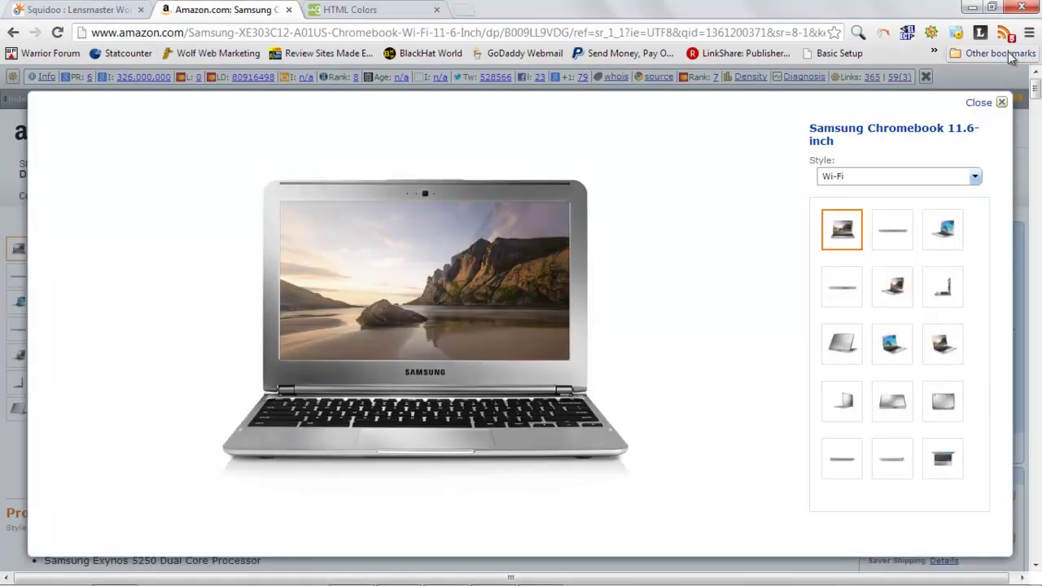
pyautogui.click(1001, 103)
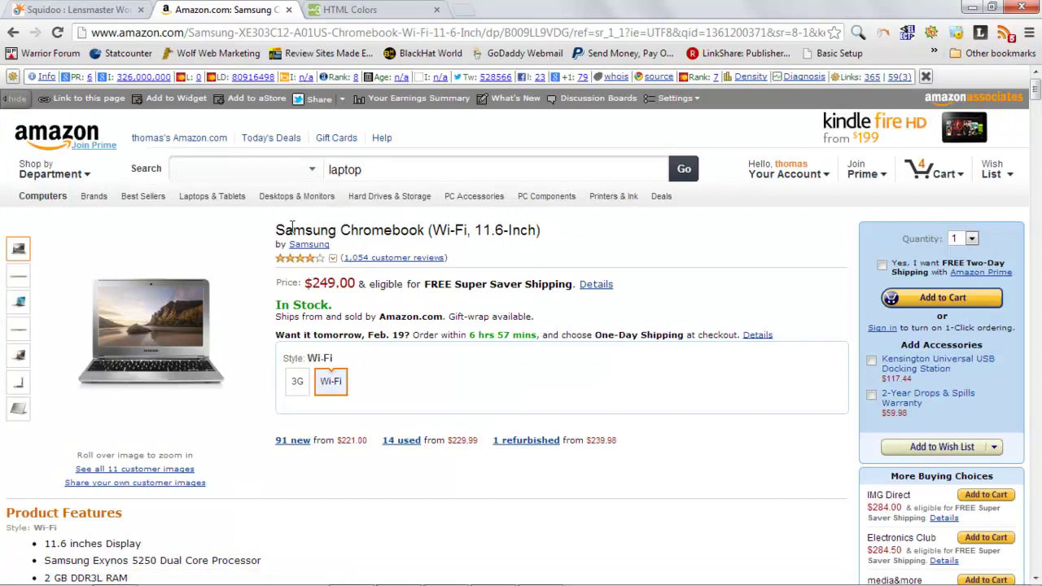
pyautogui.moveTo(278, 230); pyautogui.dragTo(425, 229)
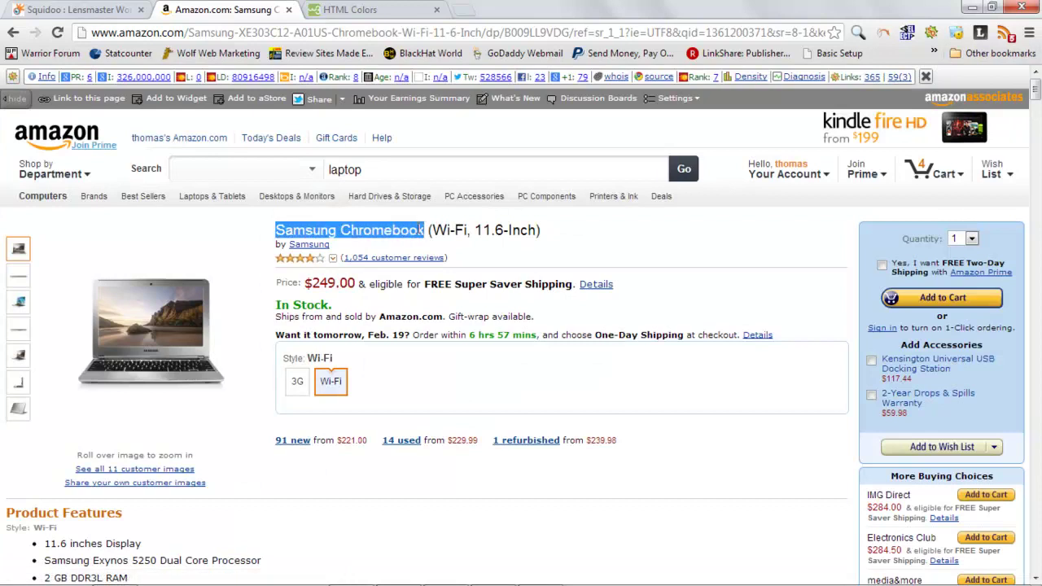
pyautogui.rightClick(385, 236)
pyautogui.click(419, 246)
# Step: Replace the xxxALTTAGxxx placeholder in the Squidoo text module with the copied name and extend it to "Samsung Chromebook Review"
pyautogui.click(82, 11)
pyautogui.doubleClick(617, 328)
pyautogui.rightClick(616, 329)
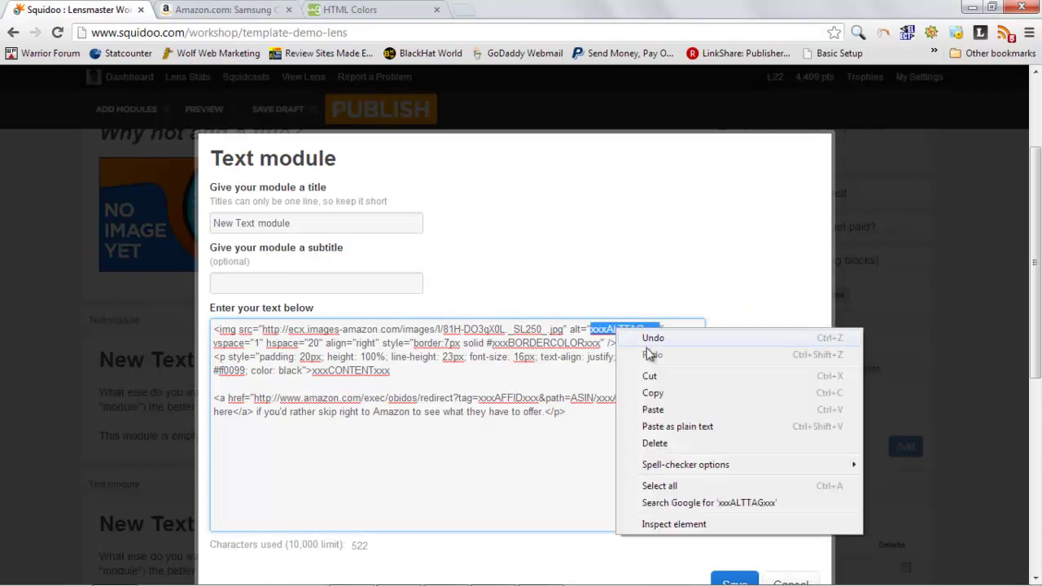
pyautogui.click(672, 410)
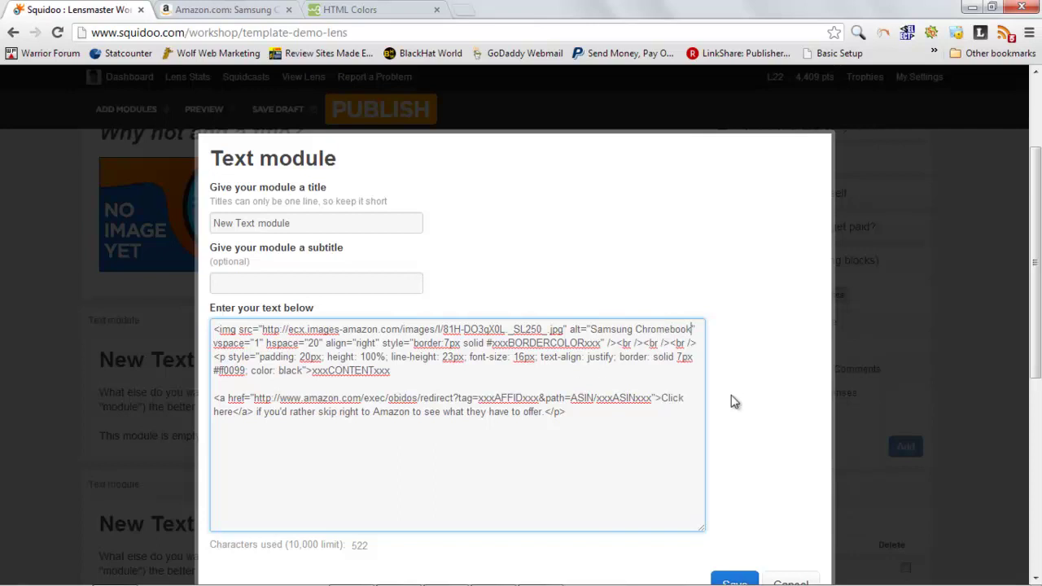
pyautogui.write('Review')
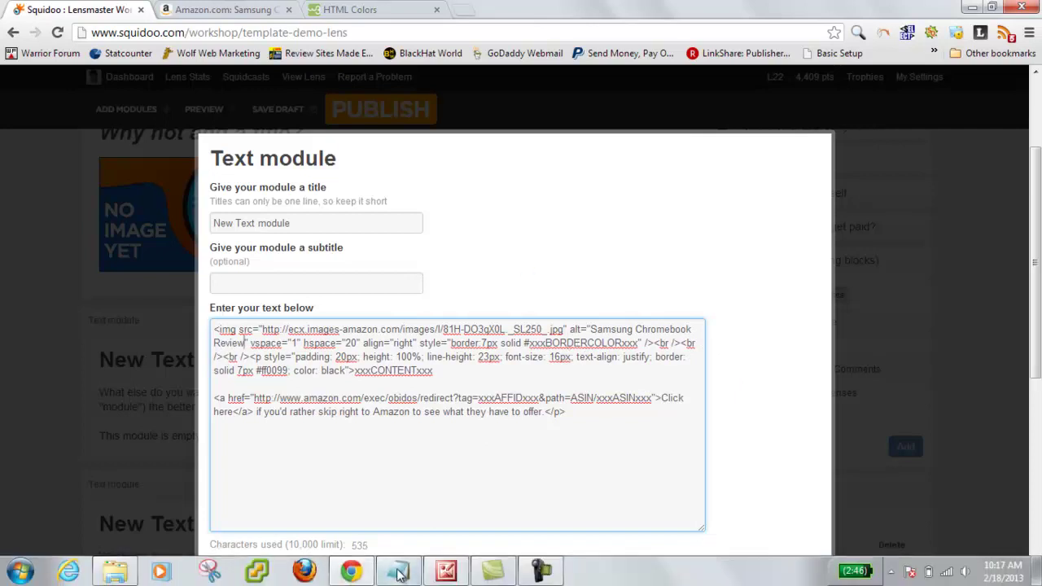
# Step: Check the borders in the Template 9 preview image and copy the hex code 339999 from the w3schools HTML color chart
pyautogui.click(468, 554)
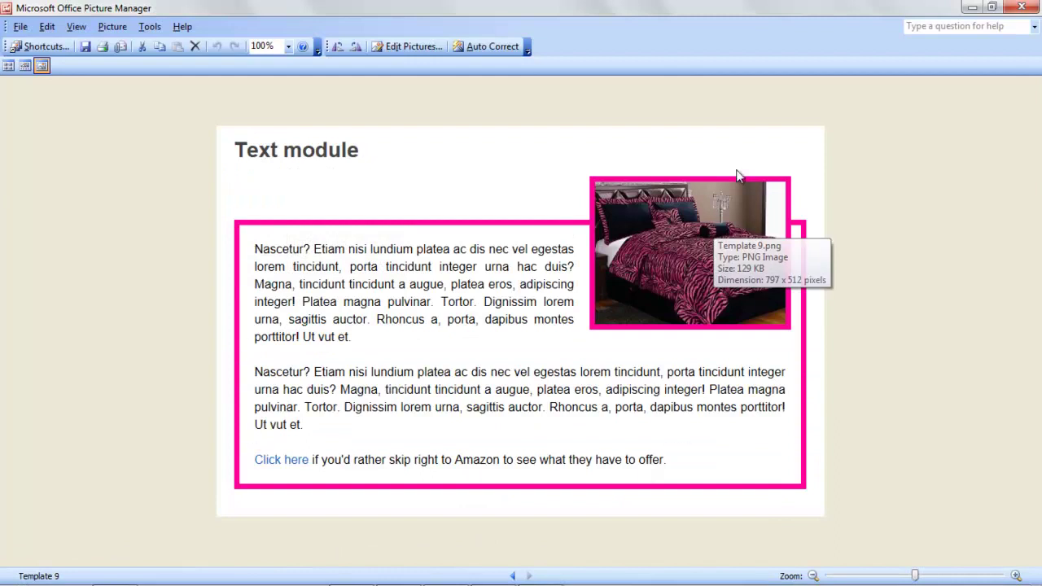
pyautogui.click(971, 7)
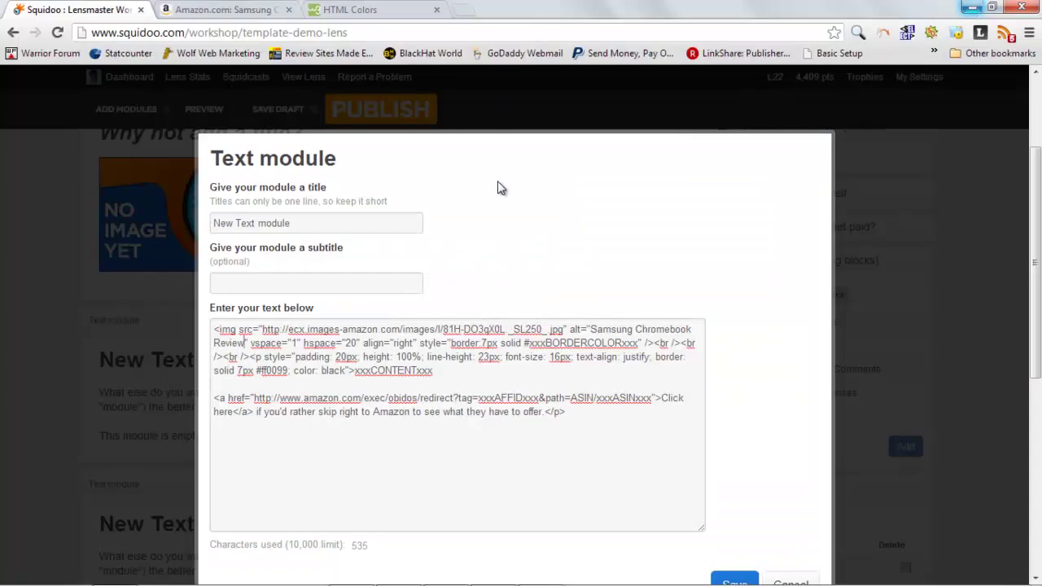
pyautogui.click(350, 11)
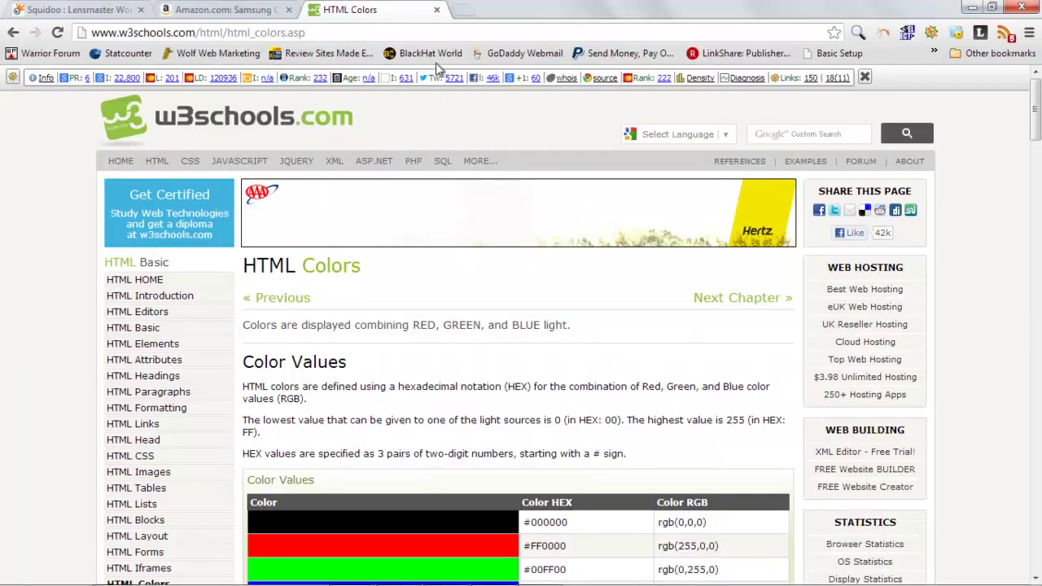
pyautogui.scroll(-10, 547, 335)
pyautogui.scroll(-20, 547, 335)
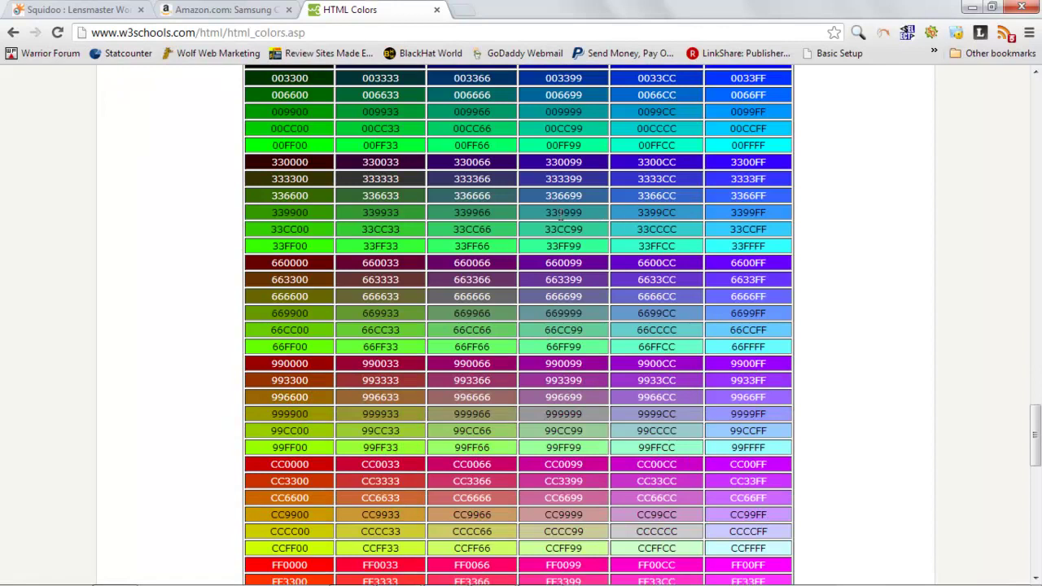
pyautogui.doubleClick(564, 212)
pyautogui.rightClick(560, 213)
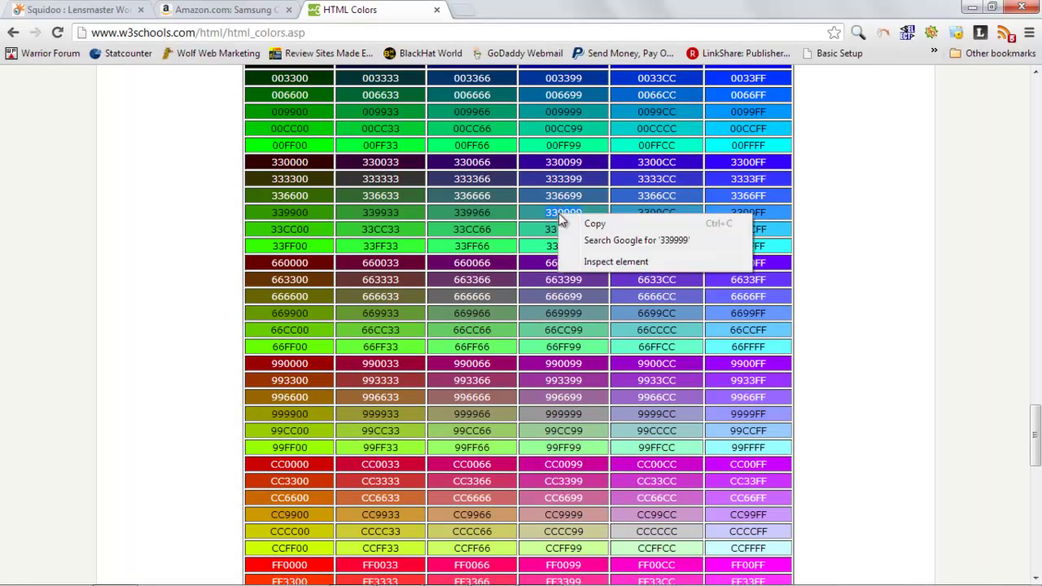
pyautogui.click(589, 224)
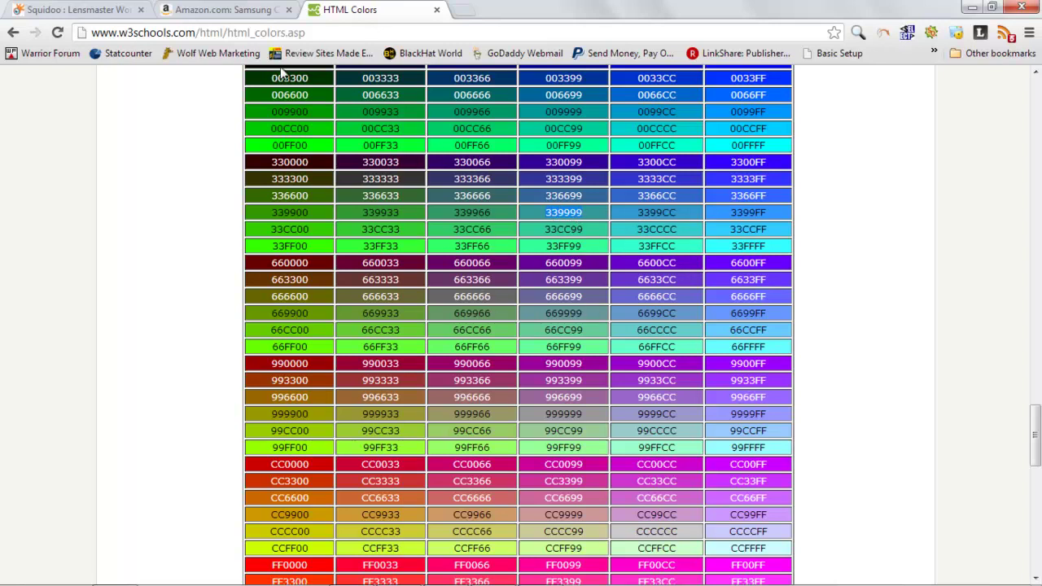
# Step: Replace the xxxBORDERCOLORxxx placeholder and the paragraph's ff0099 border color in the Squidoo module code with 339999
pyautogui.click(77, 9)
pyautogui.doubleClick(589, 343)
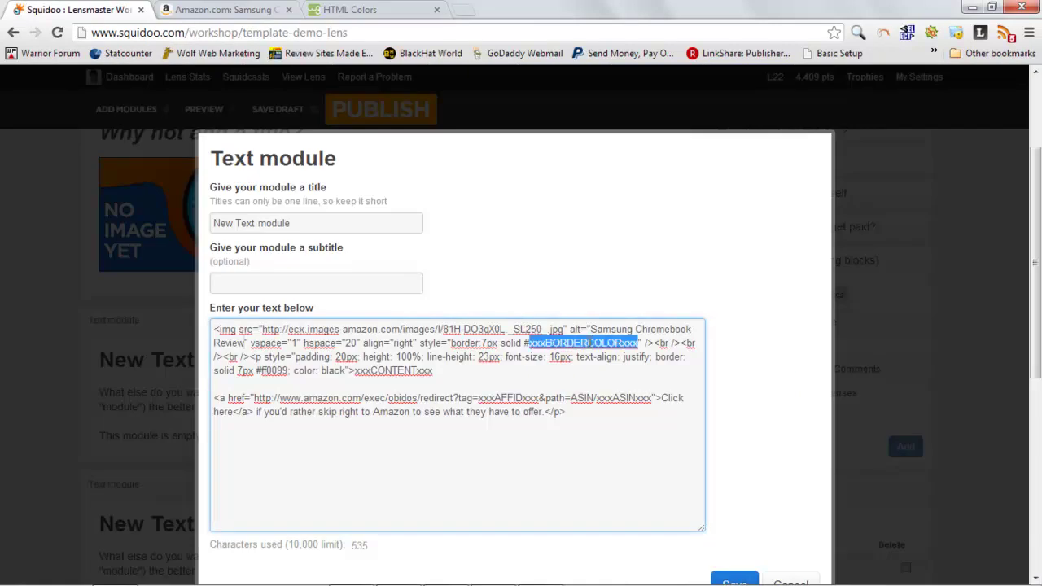
pyautogui.rightClick(588, 343)
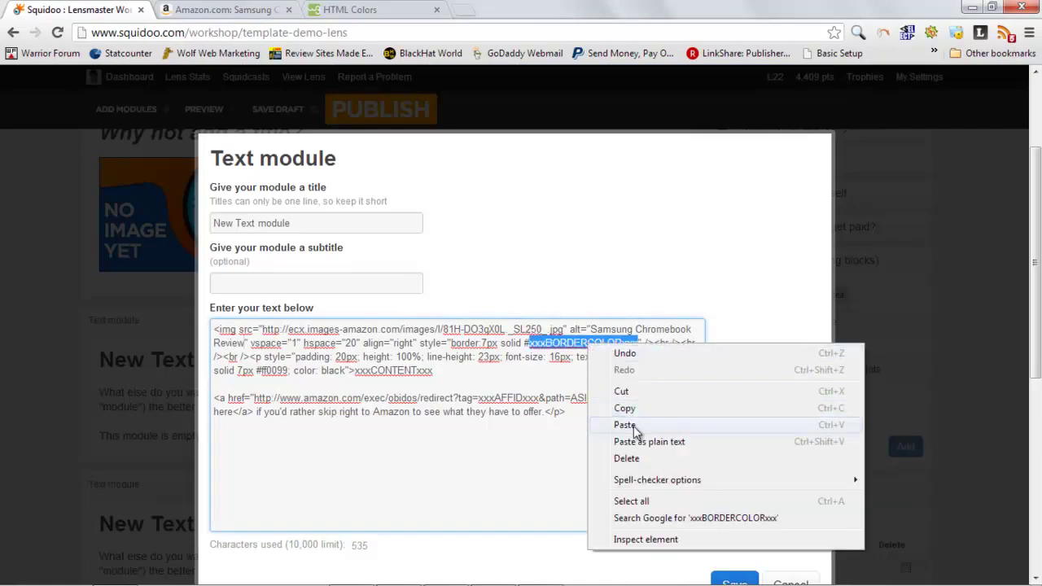
pyautogui.click(626, 426)
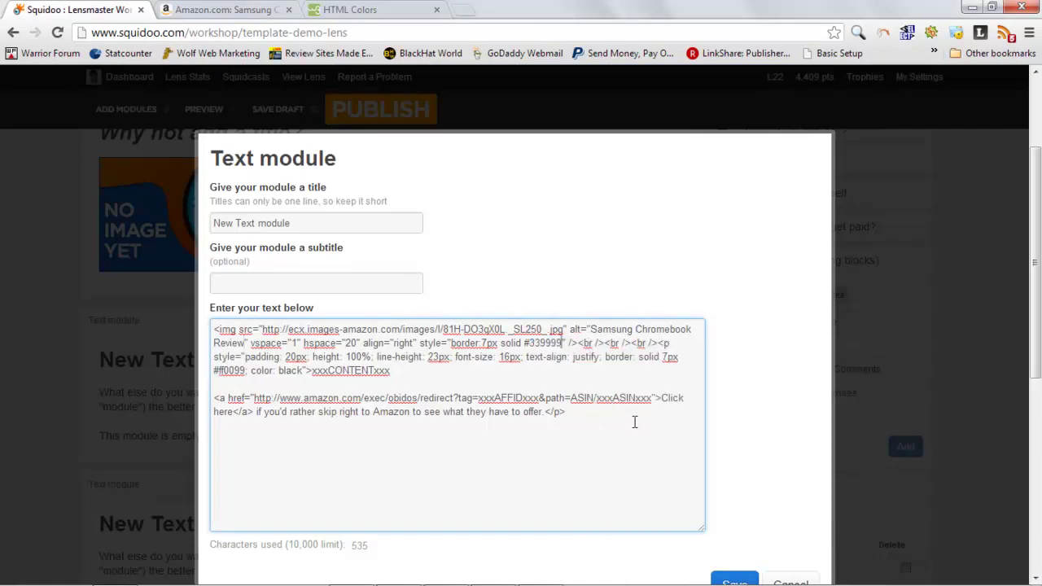
pyautogui.doubleClick(230, 371)
pyautogui.rightClick(231, 371)
pyautogui.click(277, 454)
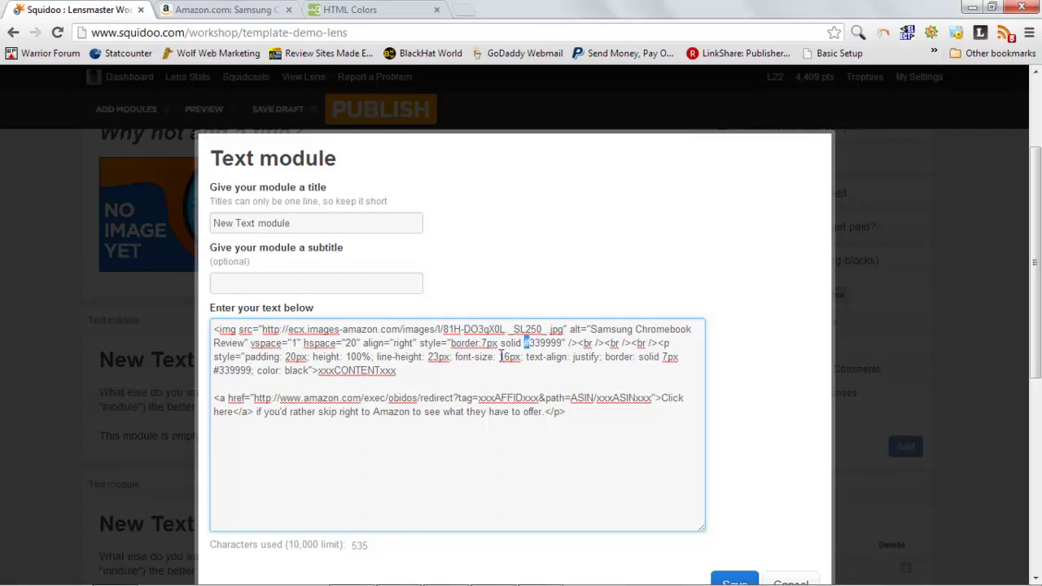
pyautogui.moveTo(220, 373); pyautogui.dragTo(217, 376)
# Step: Replace the xxxAFFIDxxx placeholder in the Amazon link with the affiliate tag zzz-20
pyautogui.doubleClick(505, 399)
pyautogui.write('zzz-20')
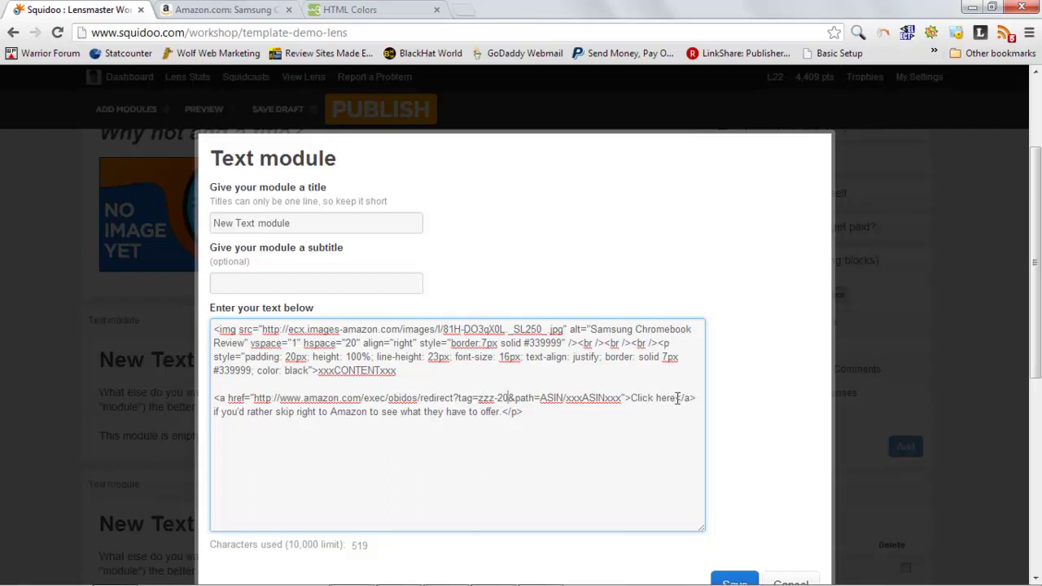
# Step: Copy the ASIN B009LL9VDG from the Amazon page's product information and replace the xxxASINxxx placeholder in the module's link with it
pyautogui.doubleClick(586, 401)
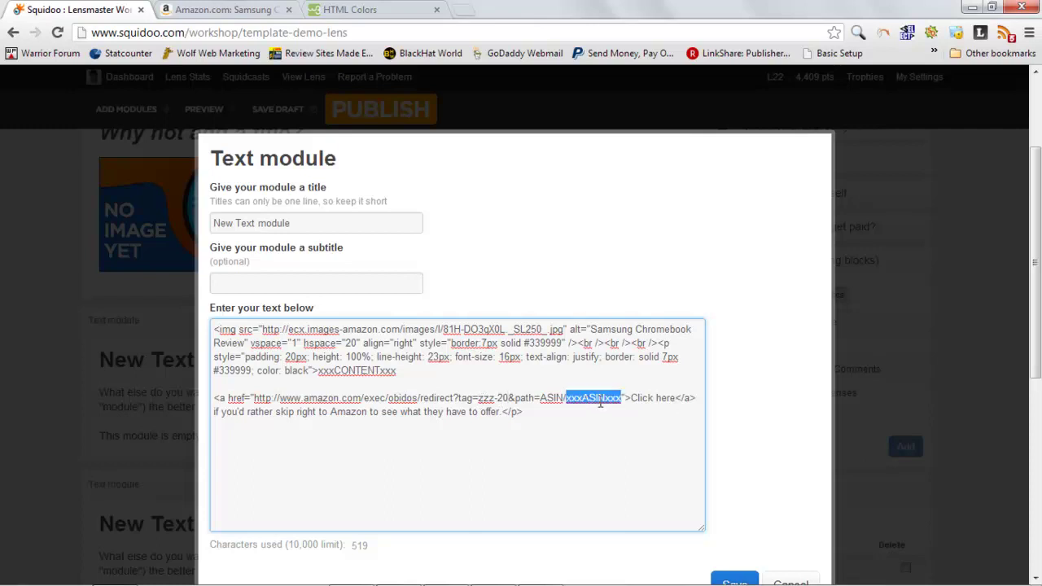
pyautogui.click(228, 9)
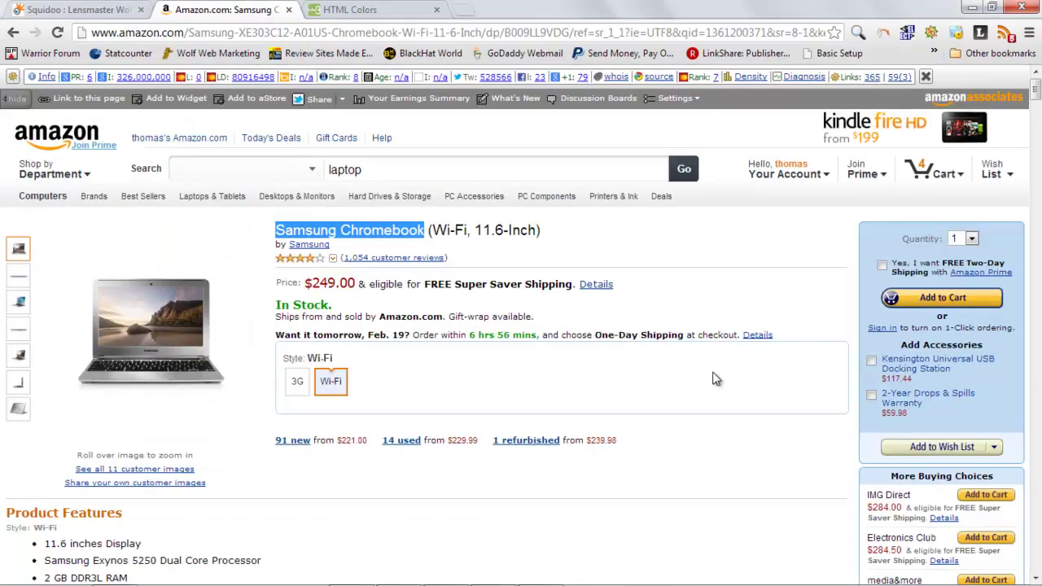
pyautogui.scroll(-5, 701, 367)
pyautogui.scroll(-8, 513, 330)
pyautogui.scroll(4, 599, 285)
pyautogui.scroll(3, 623, 307)
pyautogui.scroll(-6, 615, 308)
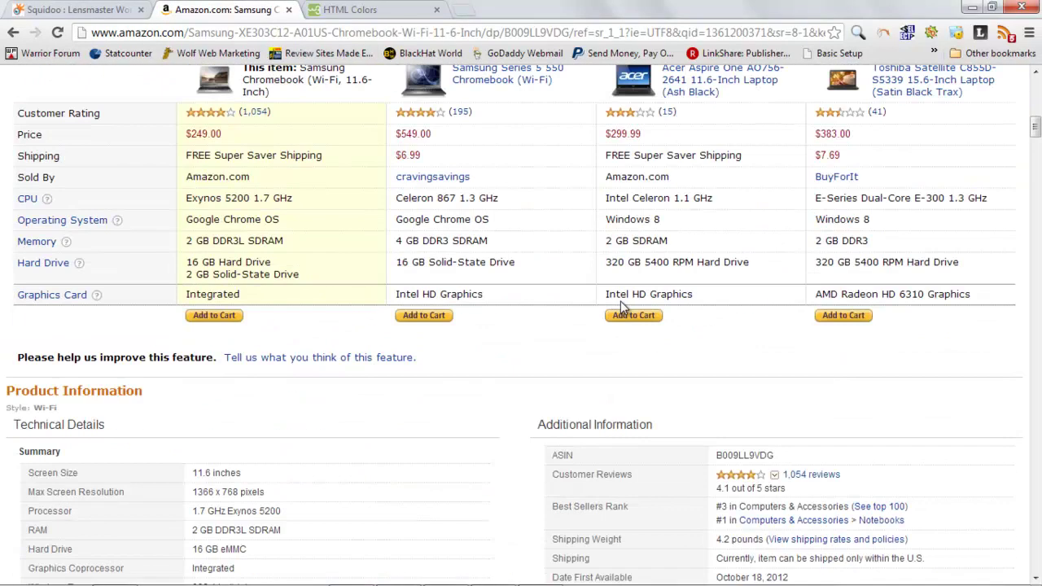
pyautogui.doubleClick(738, 302)
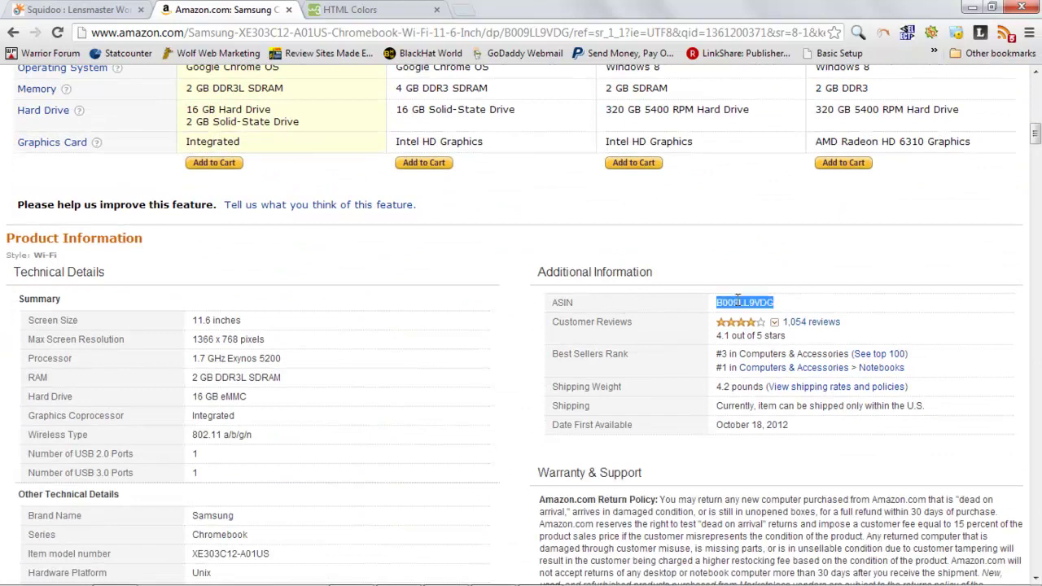
pyautogui.rightClick(737, 301)
pyautogui.click(772, 310)
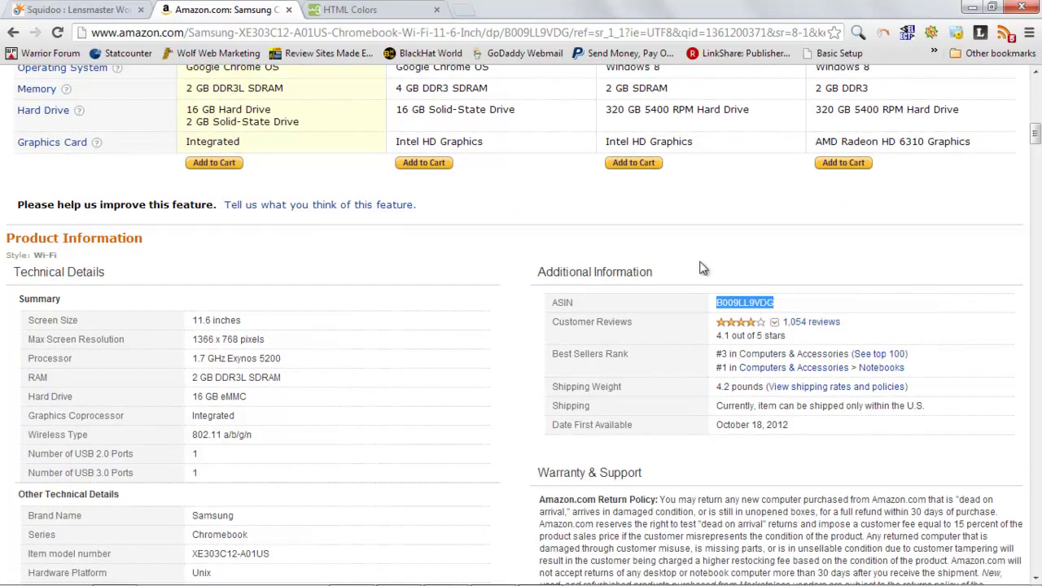
pyautogui.click(119, 18)
pyautogui.rightClick(594, 401)
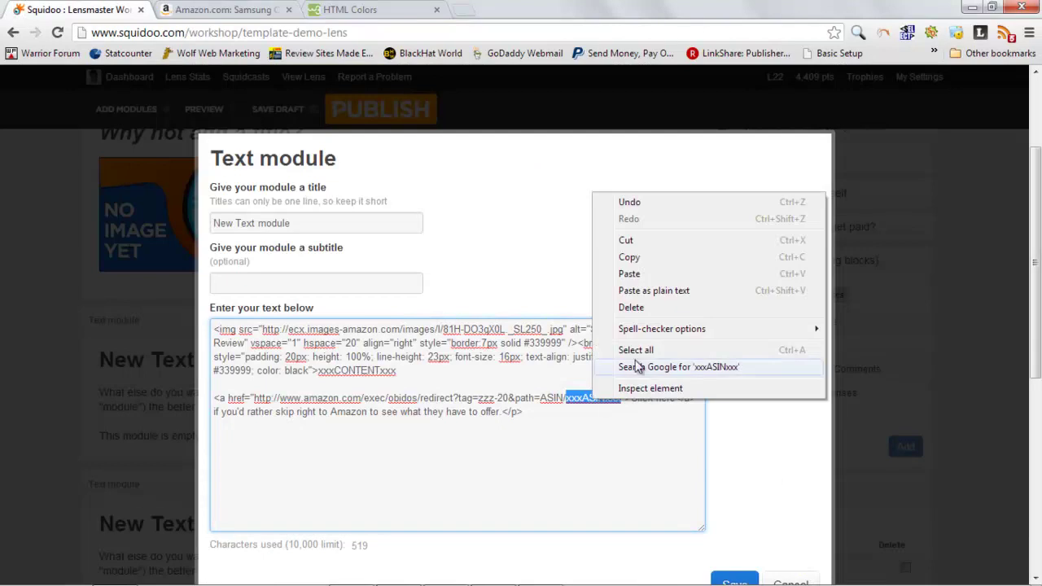
pyautogui.click(617, 272)
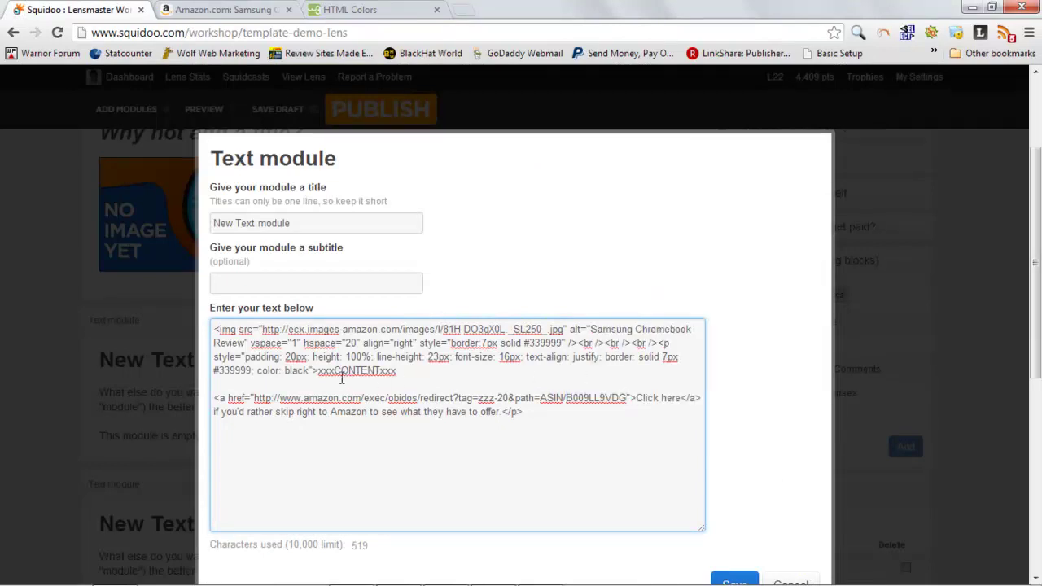
# Step: Open the Lorem Ipsum Generator in the browser and copy all three generated paragraphs
pyautogui.click(462, 10)
pyautogui.click(980, 33)
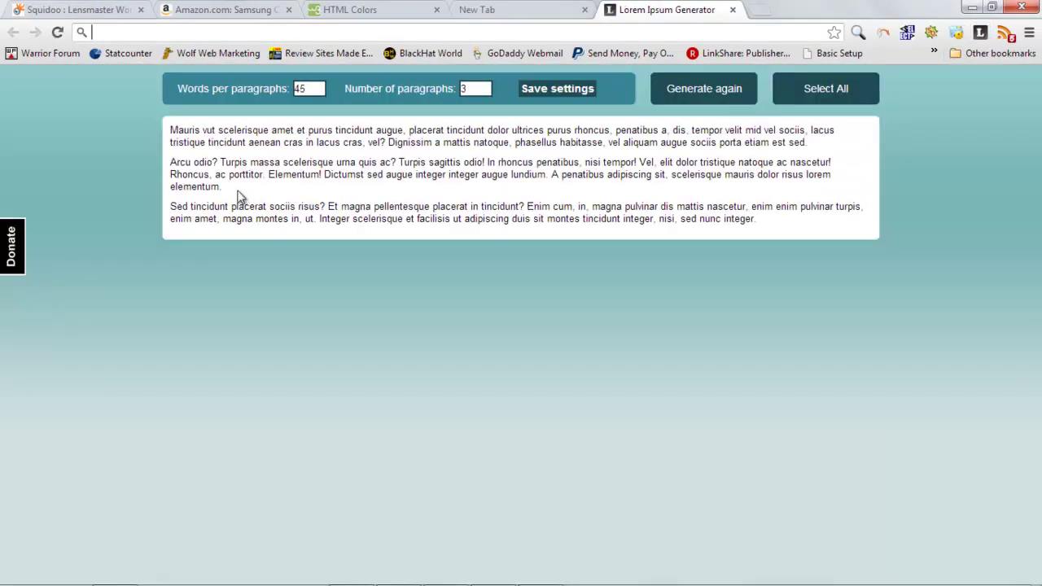
pyautogui.moveTo(227, 189); pyautogui.dragTo(775, 228)
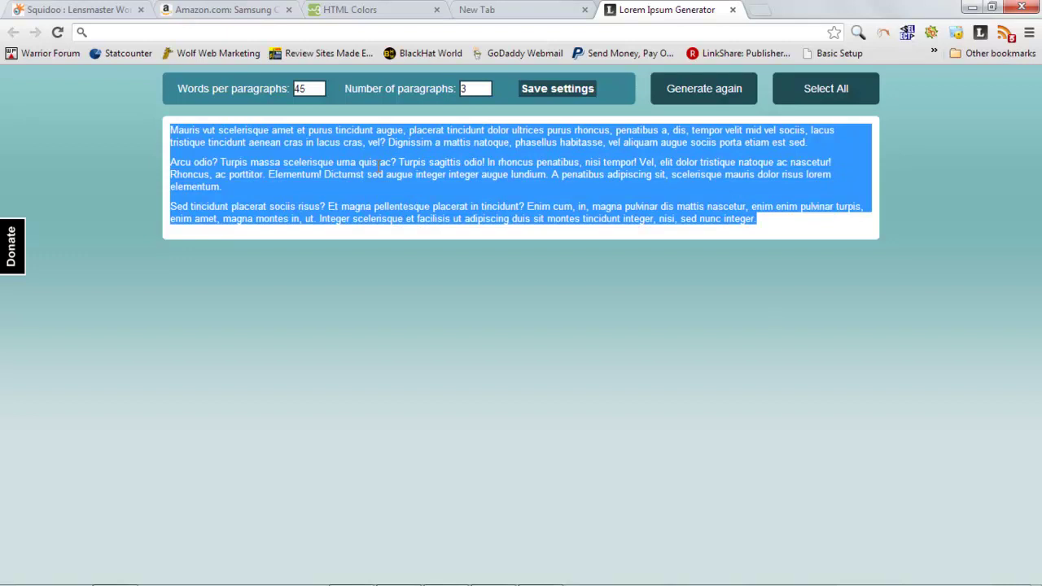
pyautogui.rightClick(390, 166)
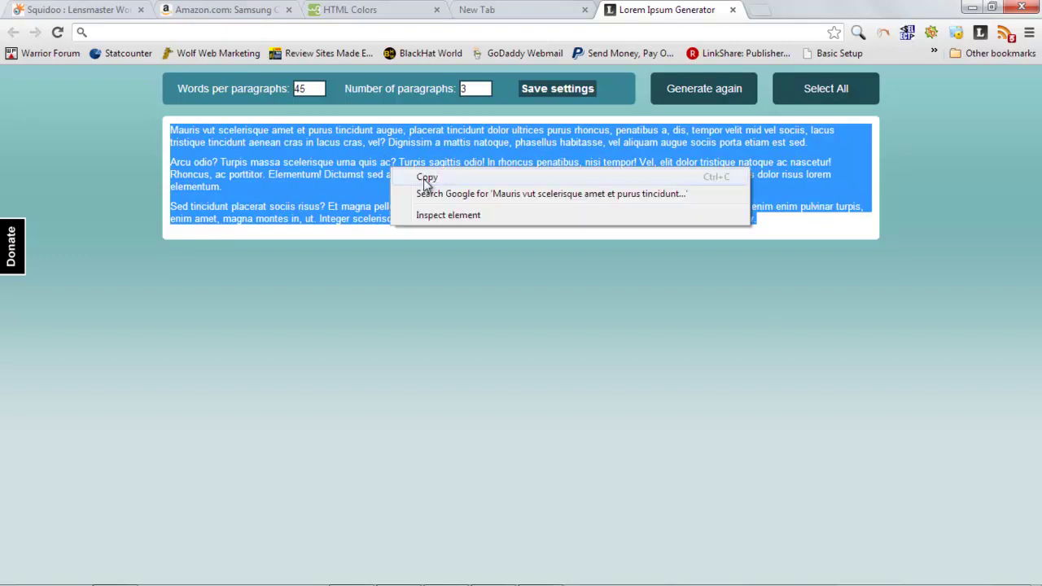
pyautogui.click(424, 176)
# Step: Replace the xxxCONTENTxxx placeholder in the Squidoo text module with the copied lorem ipsum paragraphs
pyautogui.click(96, 12)
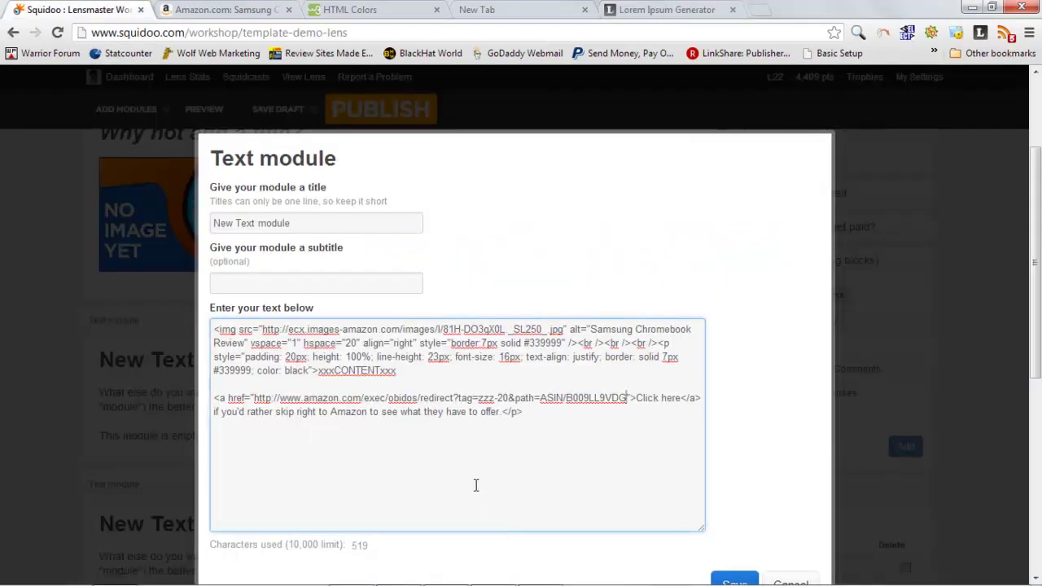
pyautogui.moveTo(318, 371); pyautogui.dragTo(398, 372)
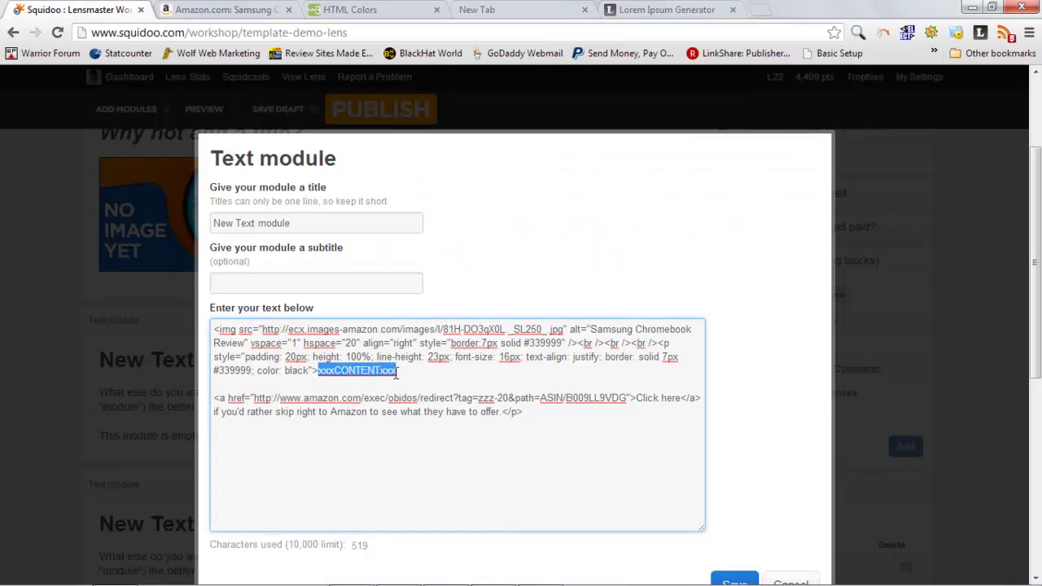
pyautogui.rightClick(388, 373)
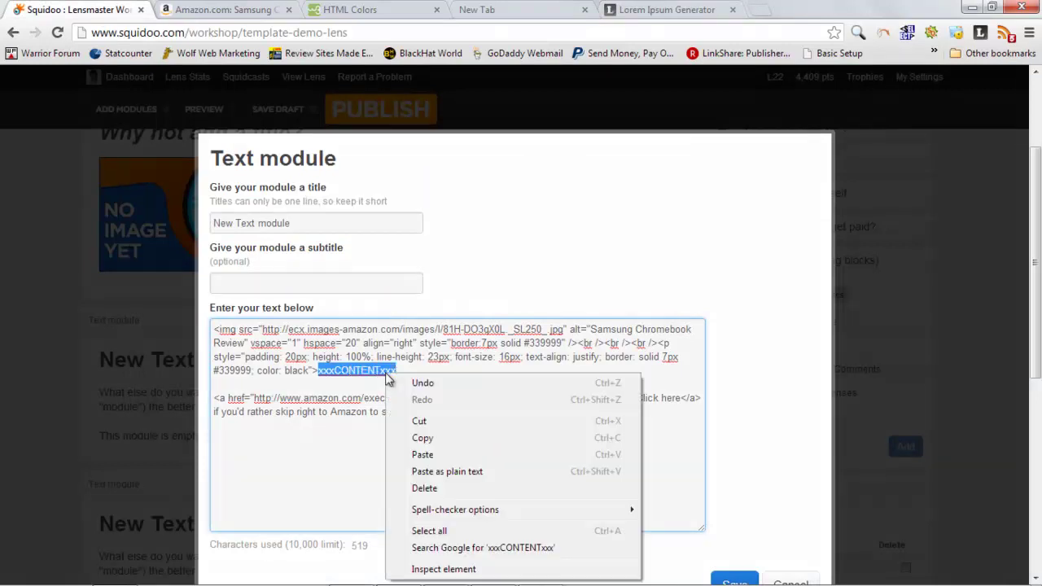
pyautogui.click(449, 453)
# Step: Change the module's title to "Samsung Chromebook Review"
pyautogui.tripleClick(315, 226)
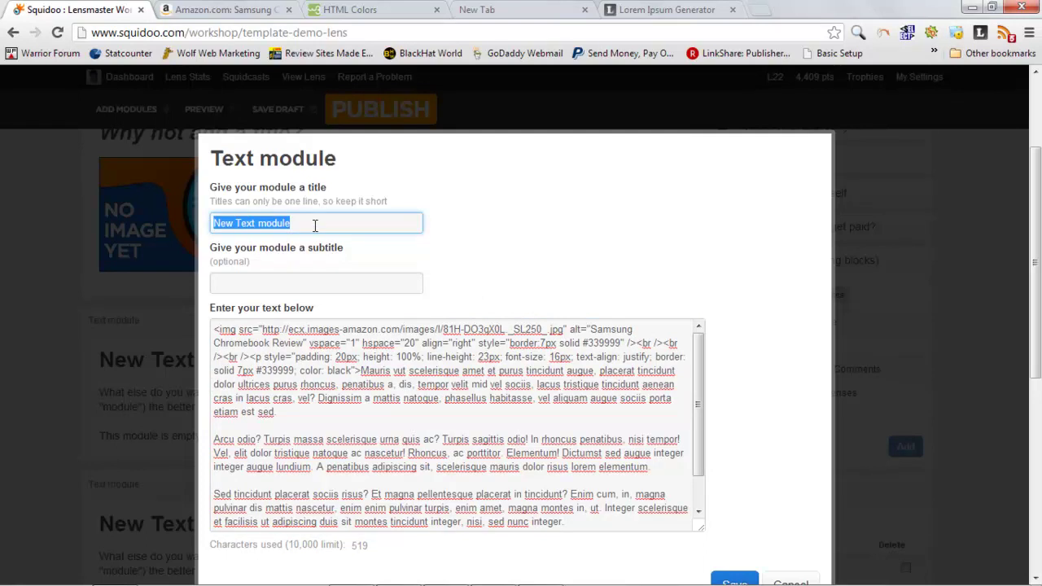
pyautogui.write('Sumasung')
pyautogui.press('BackSpace')
pyautogui.press('BackSpace')
pyautogui.press('BackSpace')
pyautogui.press('BackSpace')
pyautogui.press('BackSpace')
pyautogui.press('BackSpace')
pyautogui.press('BackSpace')
pyautogui.write('amsung Chromebook review')
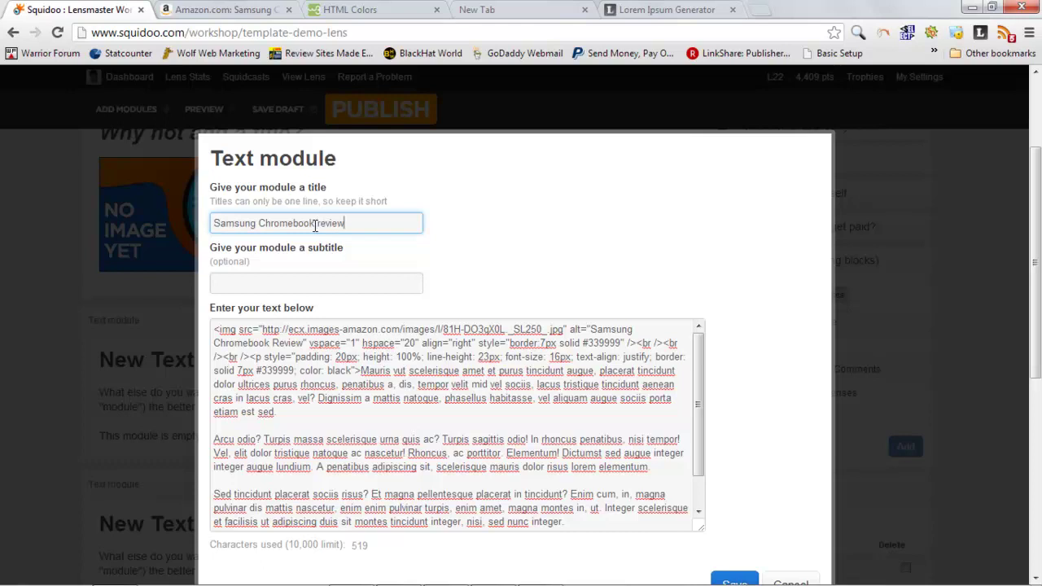
pyautogui.press('BackSpace')
pyautogui.press('BackSpace')
pyautogui.press('BackSpace')
pyautogui.press('BackSpace')
pyautogui.write('Review')
# Step: Enter "The Latest Chromebook from Samsung" as the module's subtitle
pyautogui.click(354, 283)
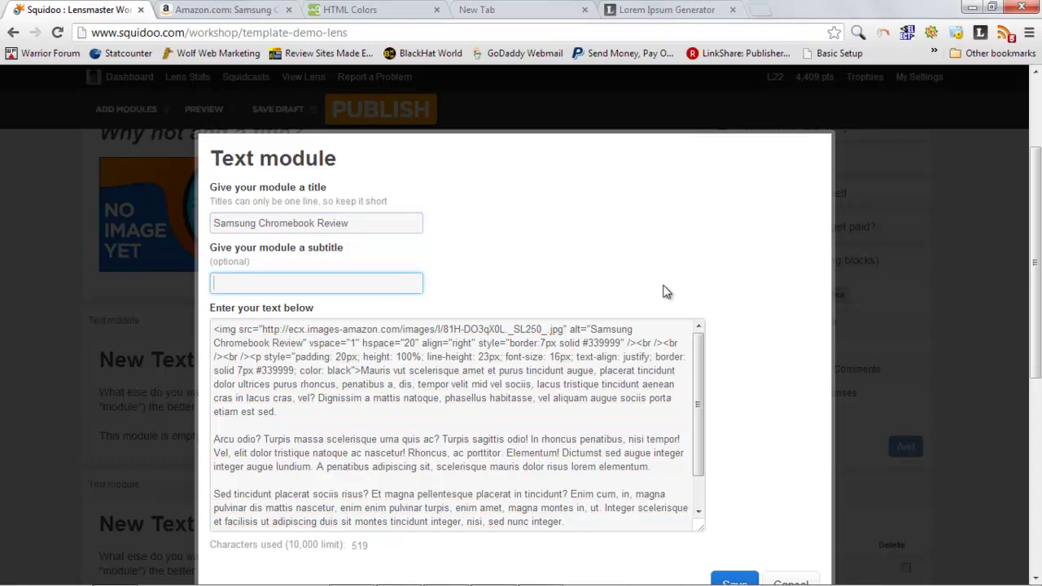
pyautogui.write('The Latest Chromebook ')
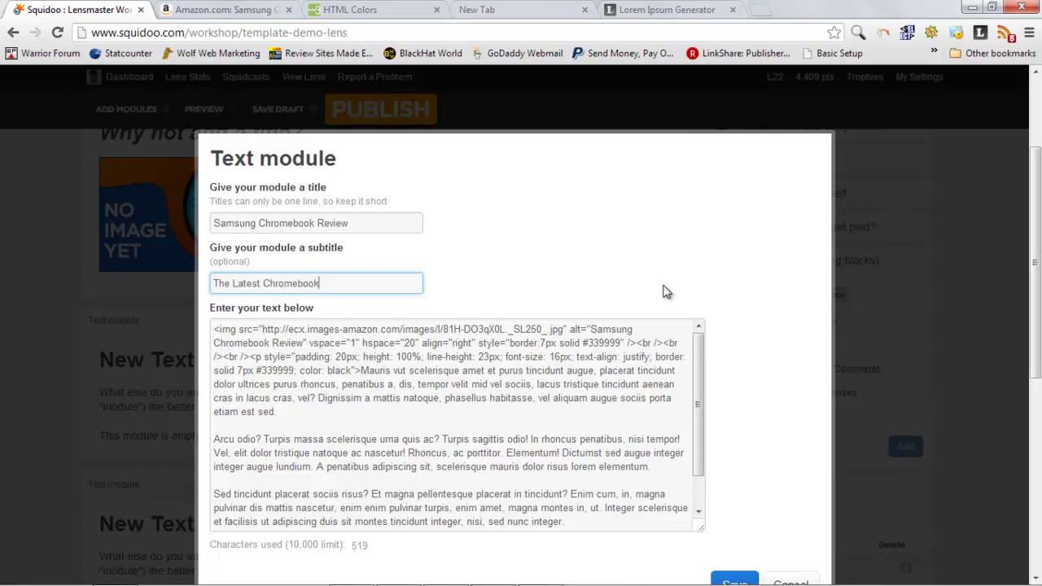
pyautogui.write('from Samsung')
pyautogui.scroll(-1, 779, 345)
pyautogui.scroll(-3, 498, 480)
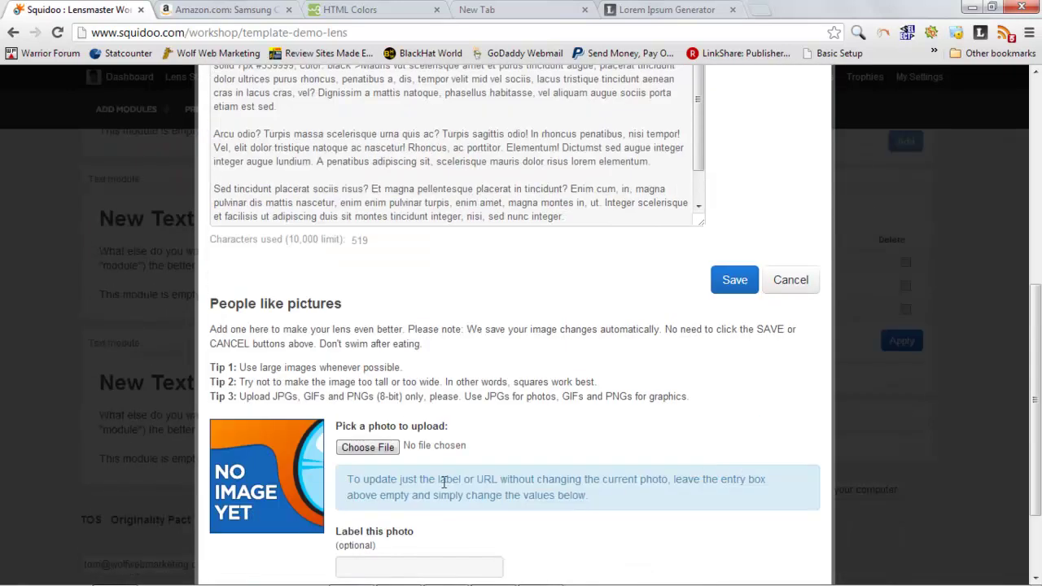
# Step: Save the text module with its Samsung Chromebook Review title, subtitle and HTML content
pyautogui.scroll(4, 432, 415)
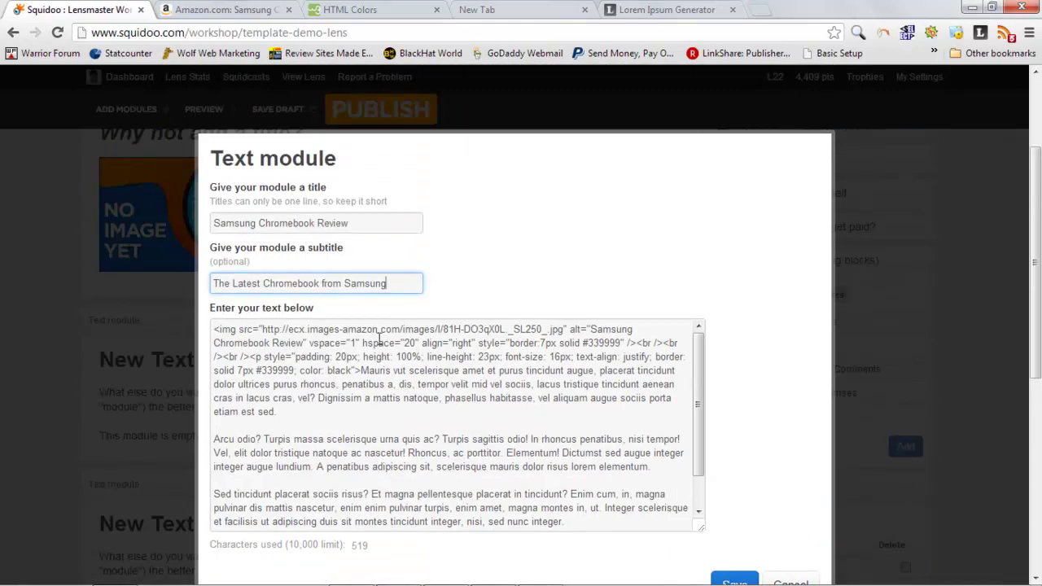
pyautogui.moveTo(216, 330); pyautogui.dragTo(551, 330)
pyautogui.click(774, 396)
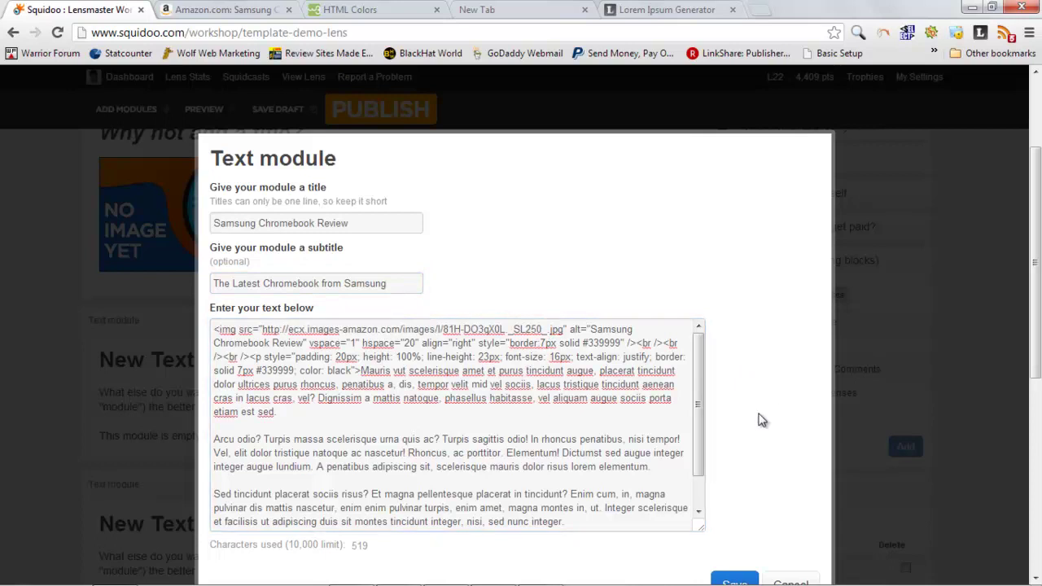
pyautogui.scroll(-2, 778, 415)
pyautogui.click(739, 447)
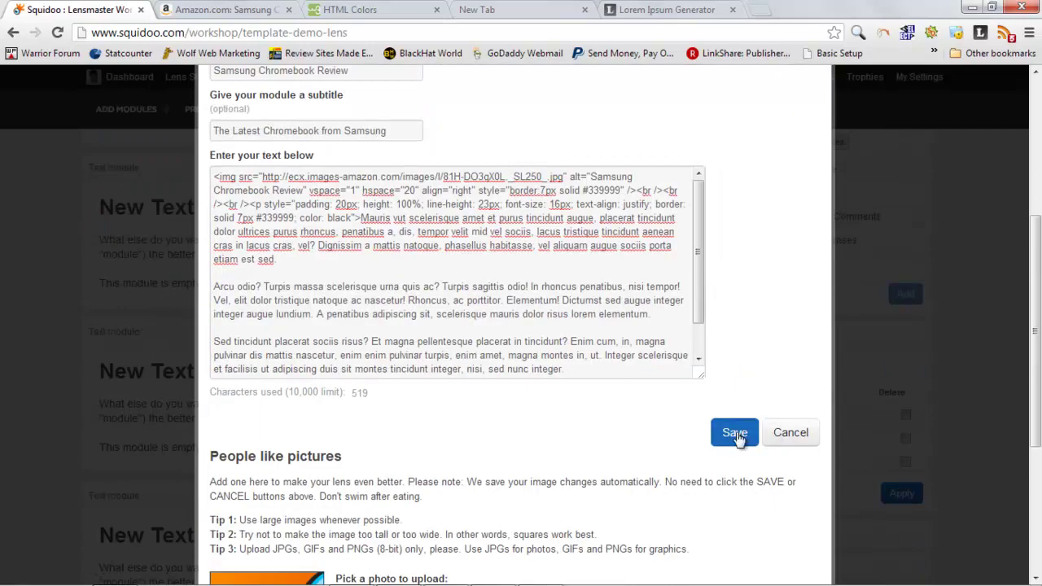
# Step: Examine the saved module on the lens page, checking its borders, image placement, paragraphs and closing Amazon link
pyautogui.scroll(-1, 362, 375)
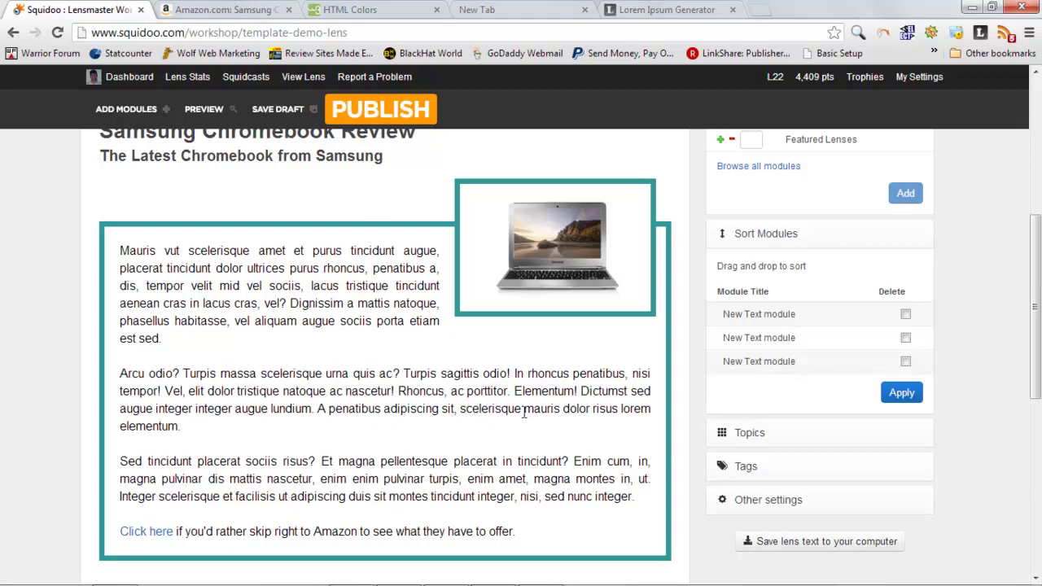
pyautogui.scroll(-2, 542, 460)
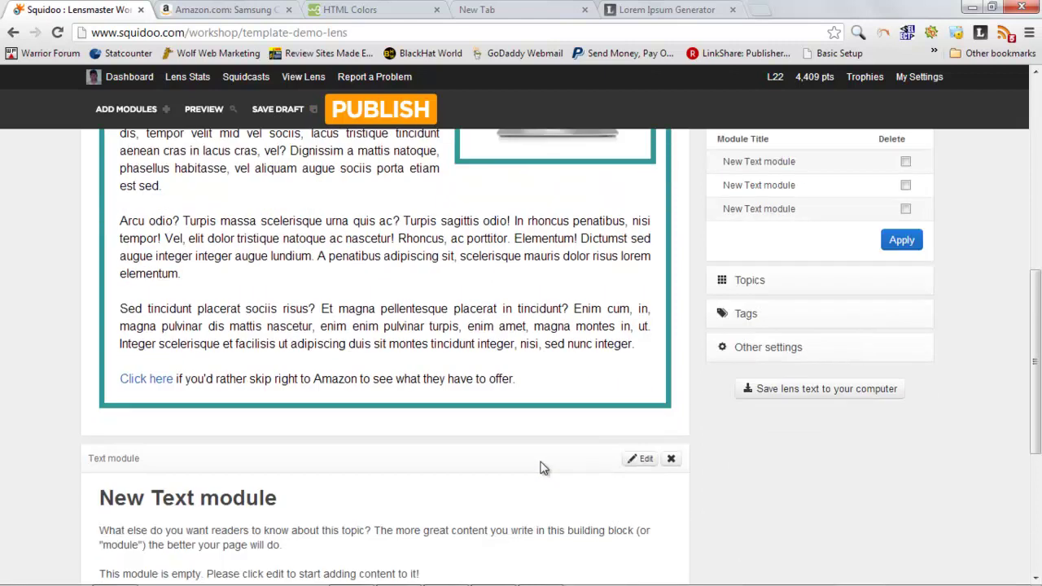
pyautogui.scroll(3, 544, 468)
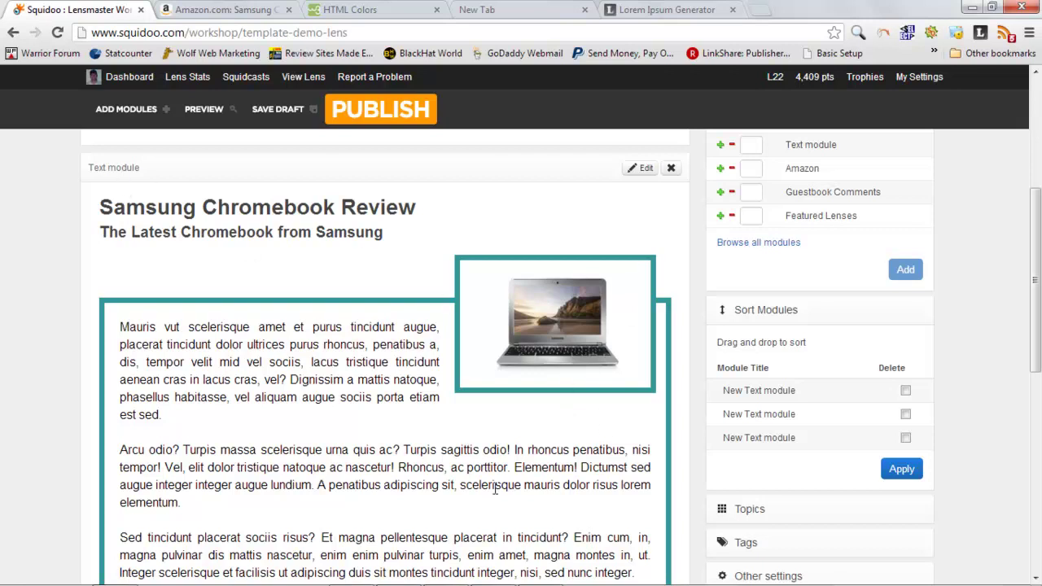
pyautogui.scroll(-3, 548, 507)
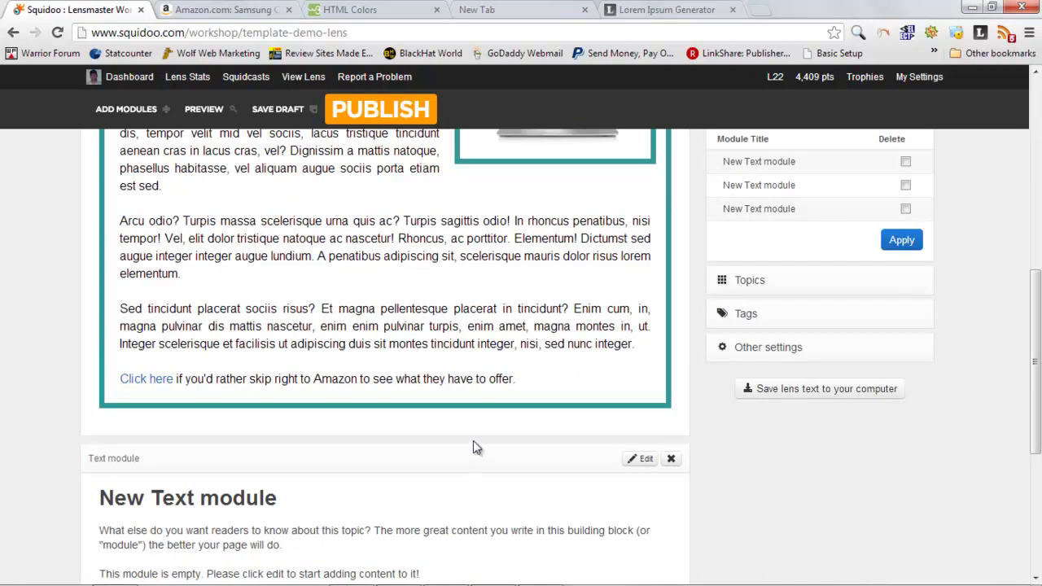
pyautogui.scroll(2, 475, 446)
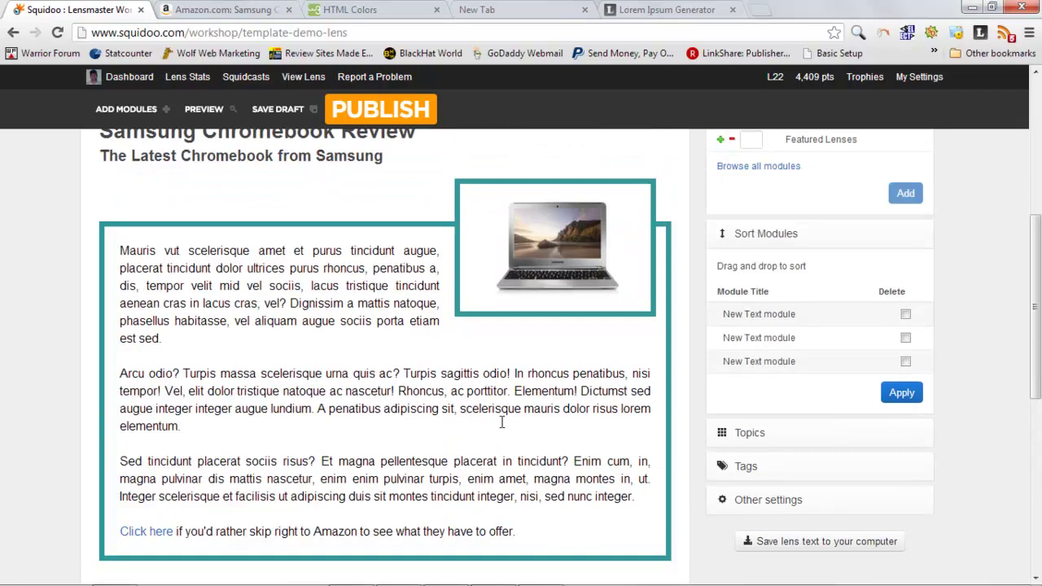